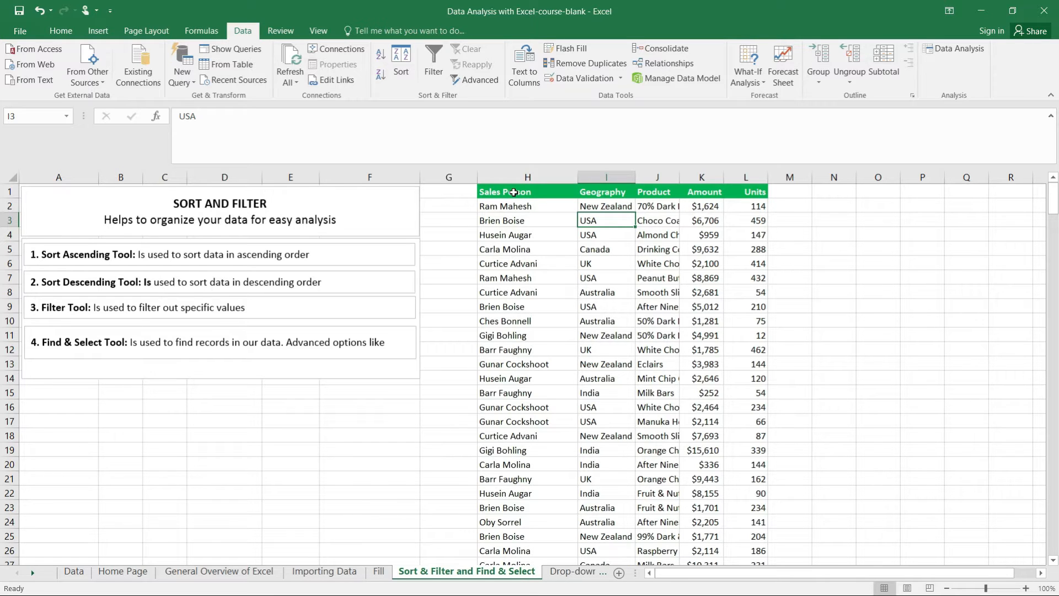
Step: Sort the sales table by the Sales Person column from A to Z
{"action": "left_click", "coordinate": [513, 192]}
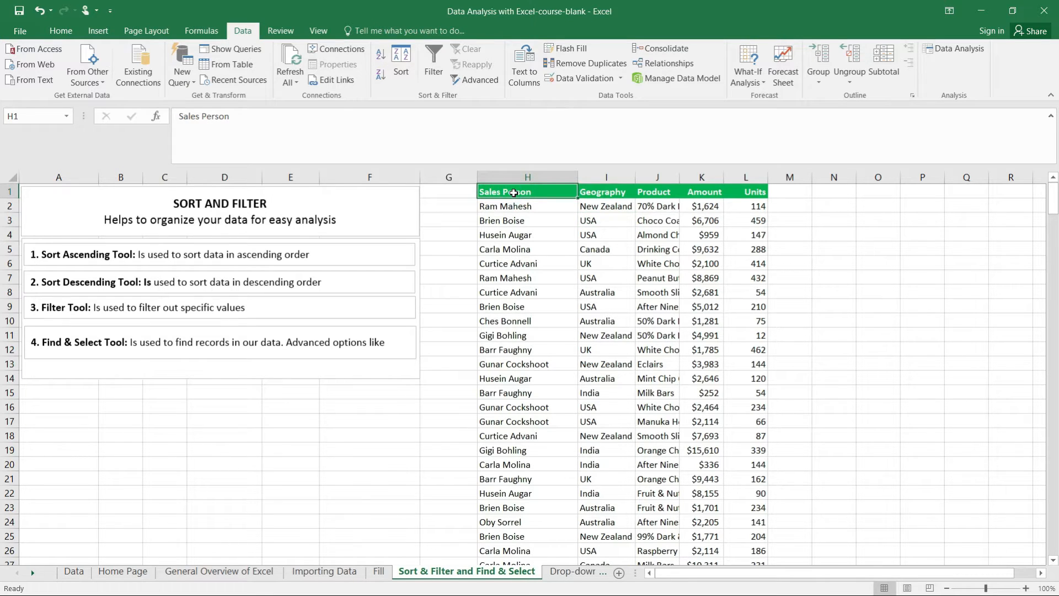
{"action": "left_click", "coordinate": [60, 31]}
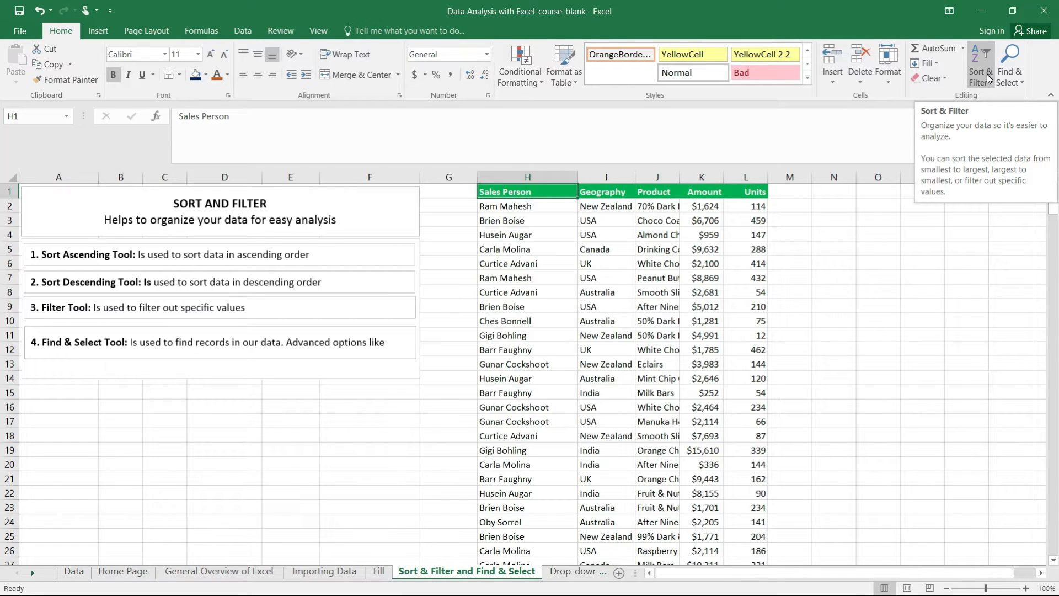
{"action": "right_click", "coordinate": [504, 205]}
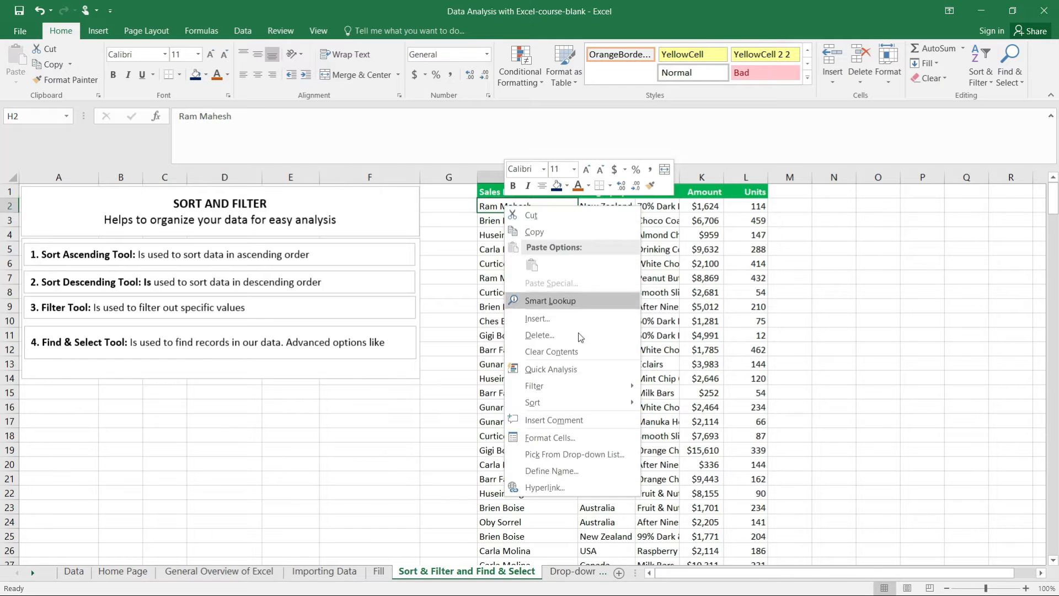
{"action": "mouse_move", "coordinate": [595, 407]}
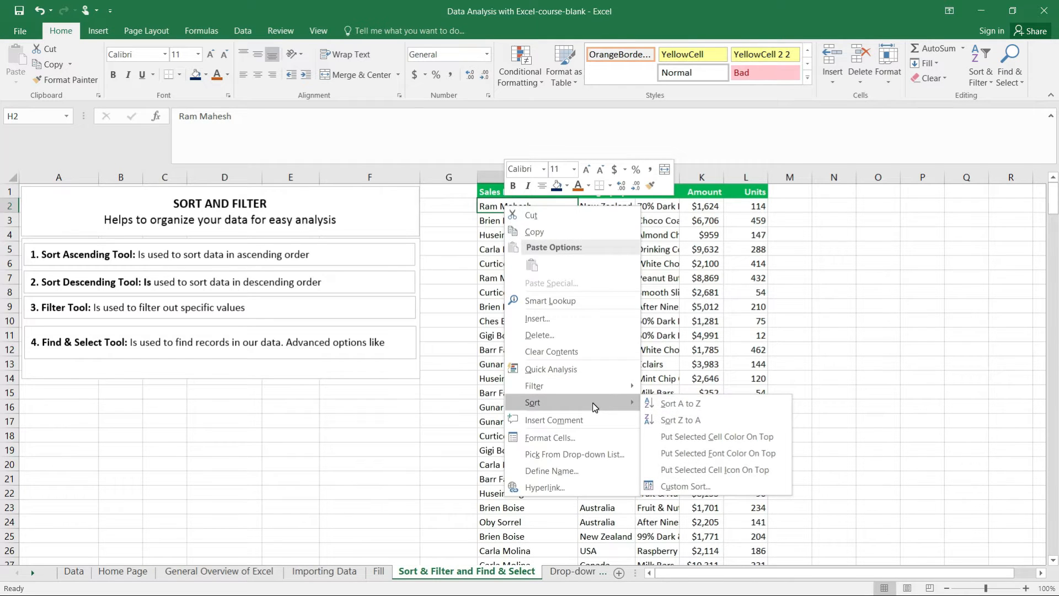
{"action": "left_click", "coordinate": [684, 407]}
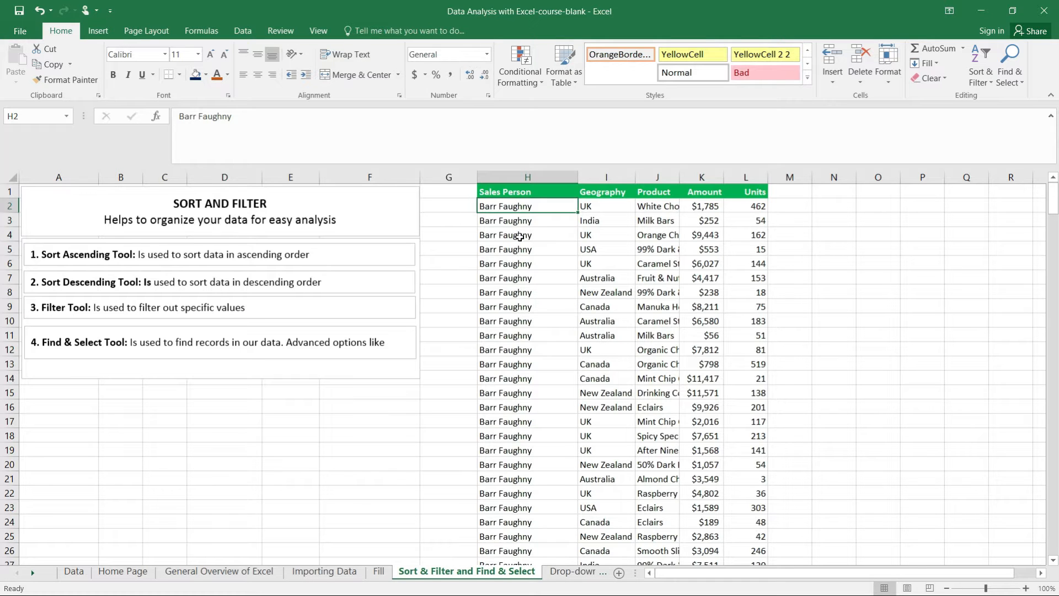
Step: Re-sort the sales table by the Sales Person column from Z to A
{"action": "right_click", "coordinate": [517, 209]}
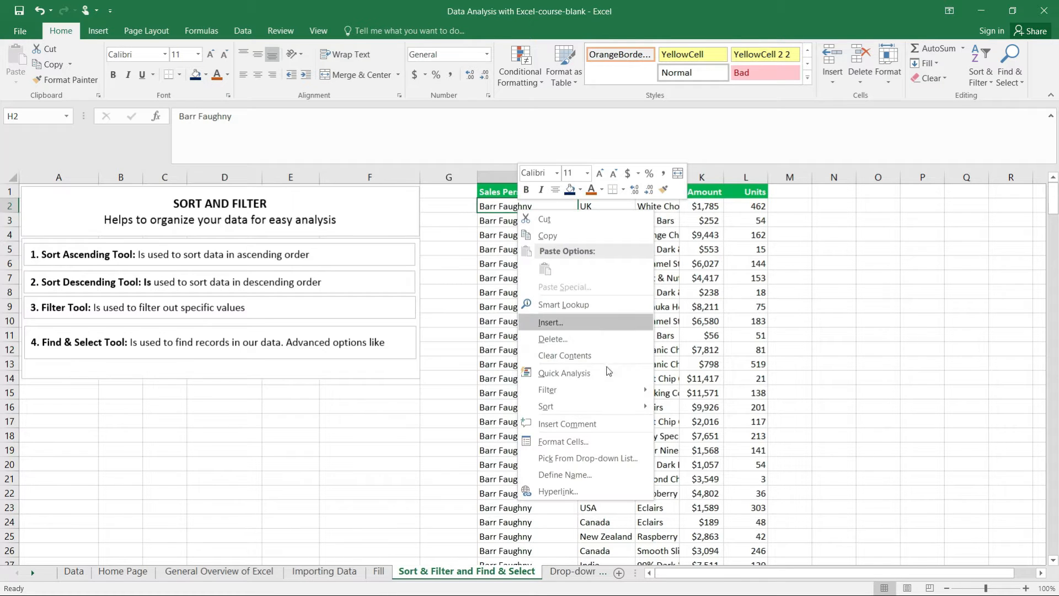
{"action": "mouse_move", "coordinate": [630, 404]}
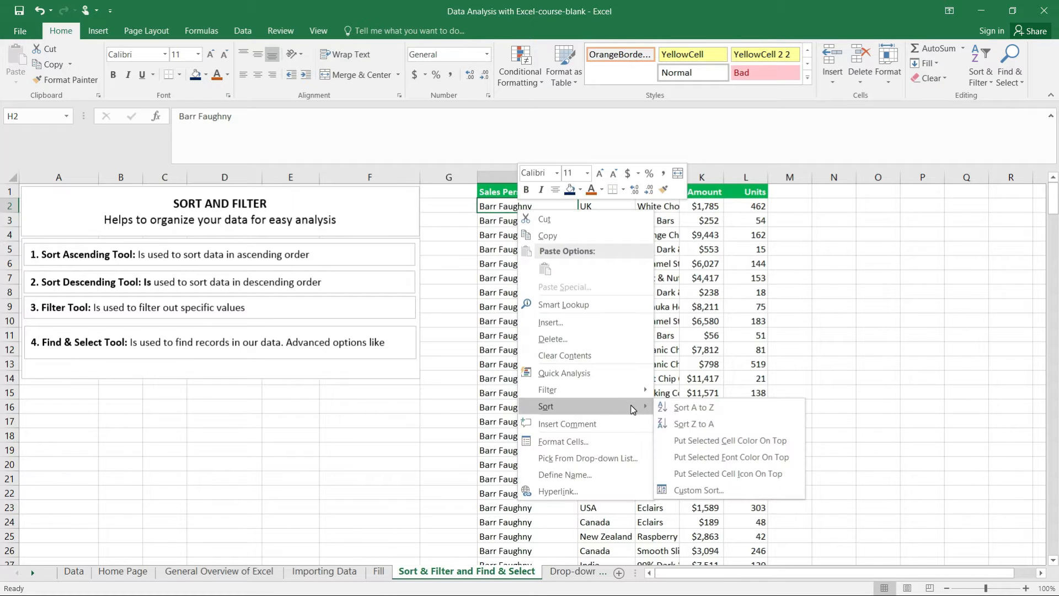
{"action": "left_click", "coordinate": [687, 425]}
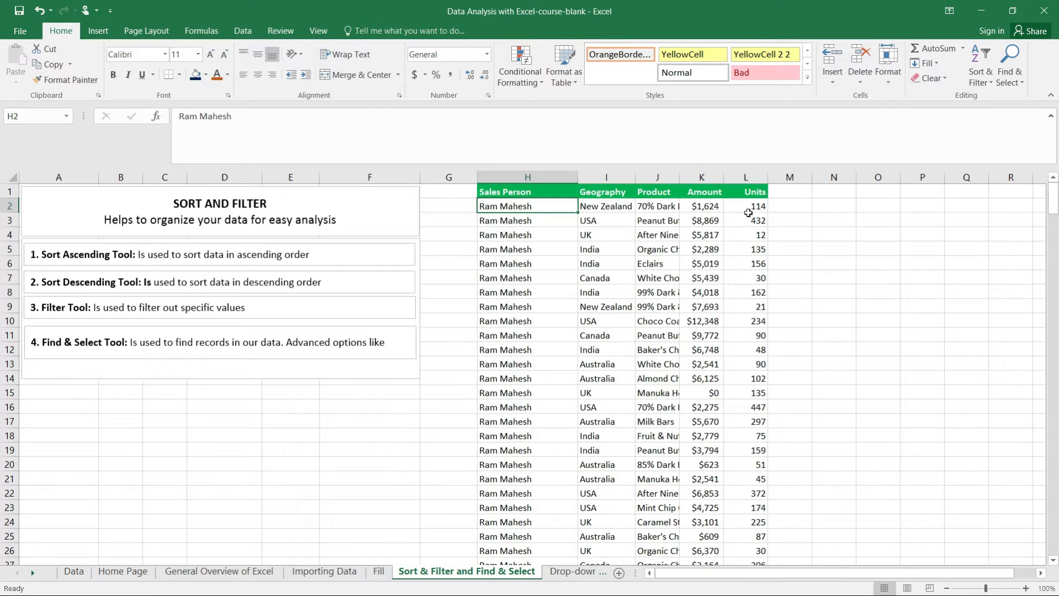
Step: Sort the sales table by Amount from smallest to largest and auto-fit the width of the Product column
{"action": "right_click", "coordinate": [696, 206]}
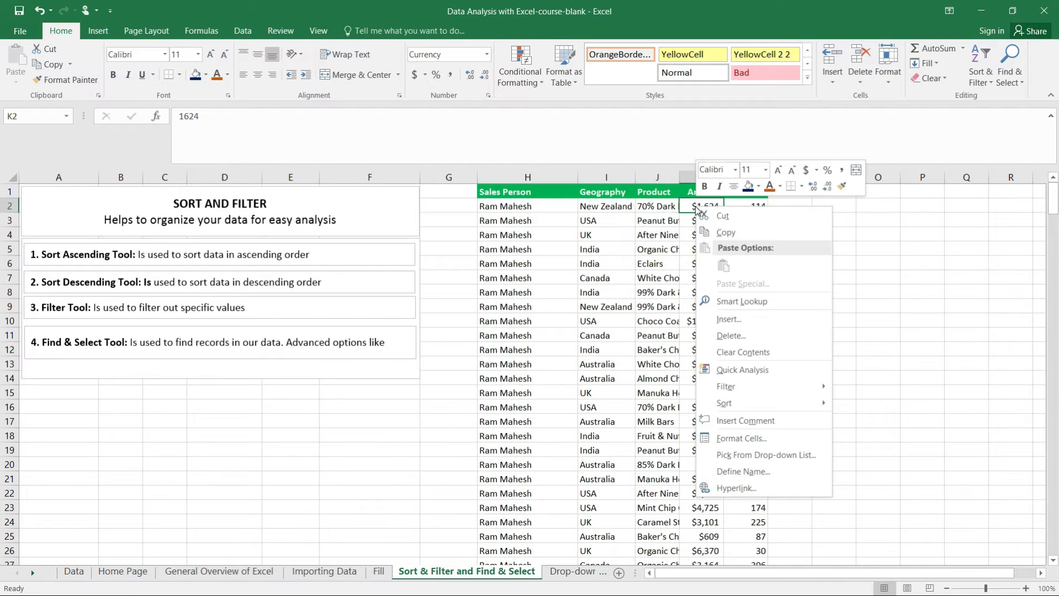
{"action": "mouse_move", "coordinate": [801, 411]}
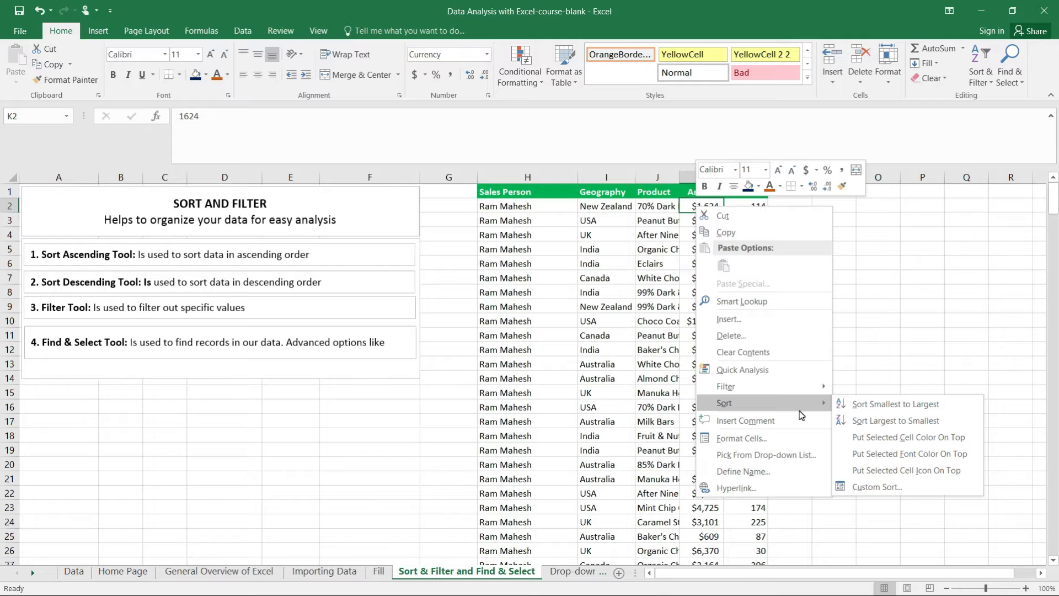
{"action": "left_click", "coordinate": [899, 405]}
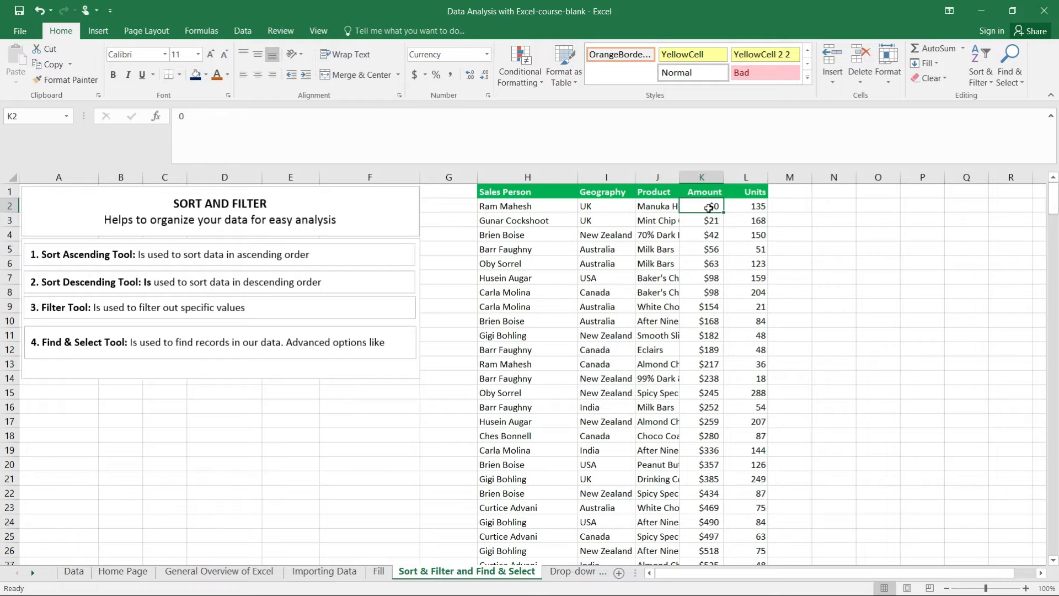
{"action": "left_click_drag", "start_coordinate": [682, 174], "coordinate": [681, 174]}
{"action": "double_click", "coordinate": [681, 174]}
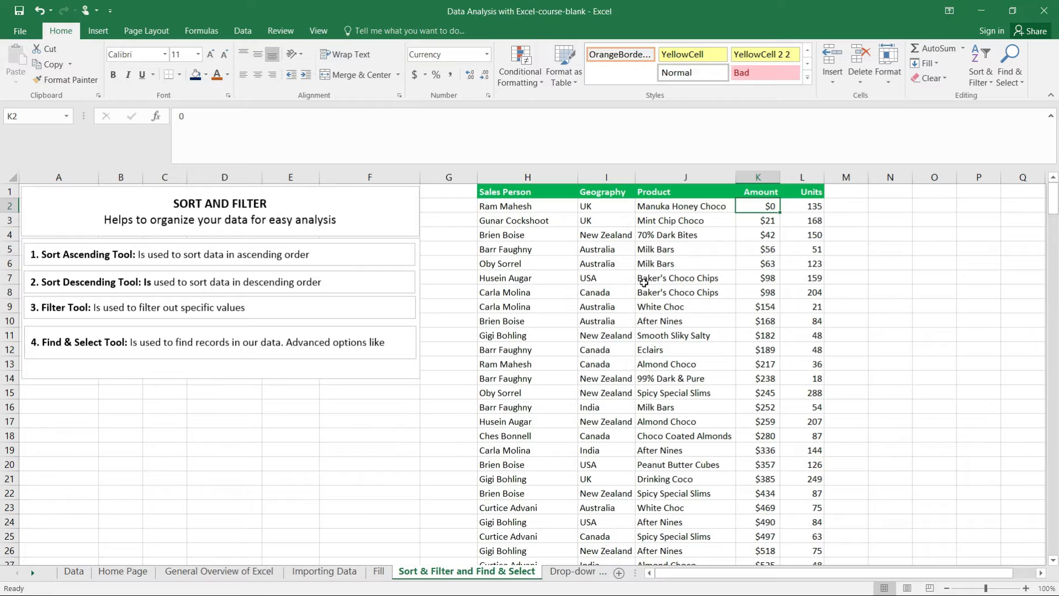
Step: Turn on filtering for the header row of the sales table starting at Sales Person
{"action": "left_click", "coordinate": [558, 194]}
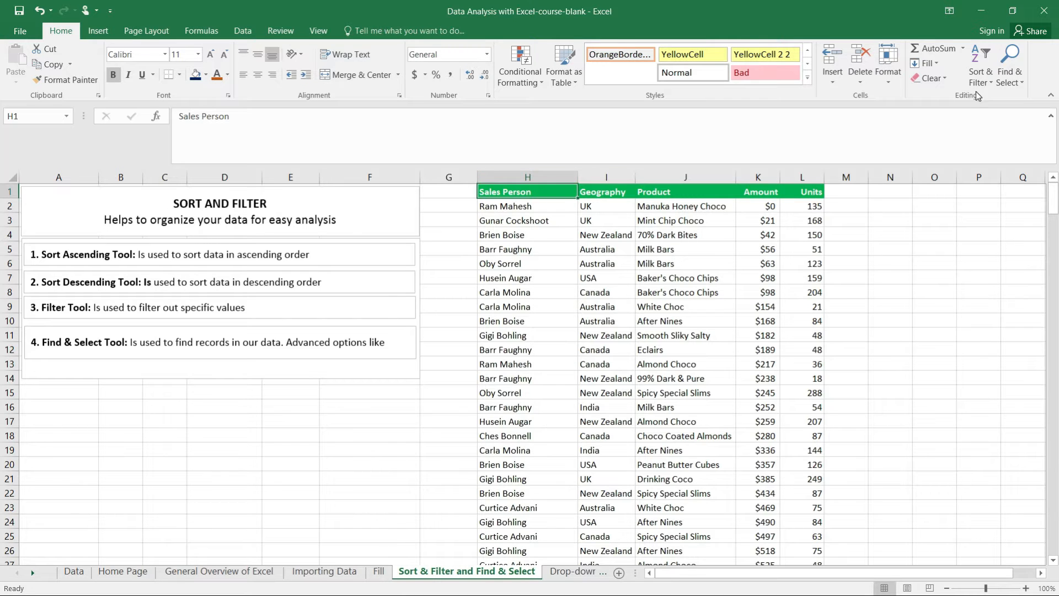
{"action": "left_click", "coordinate": [991, 83]}
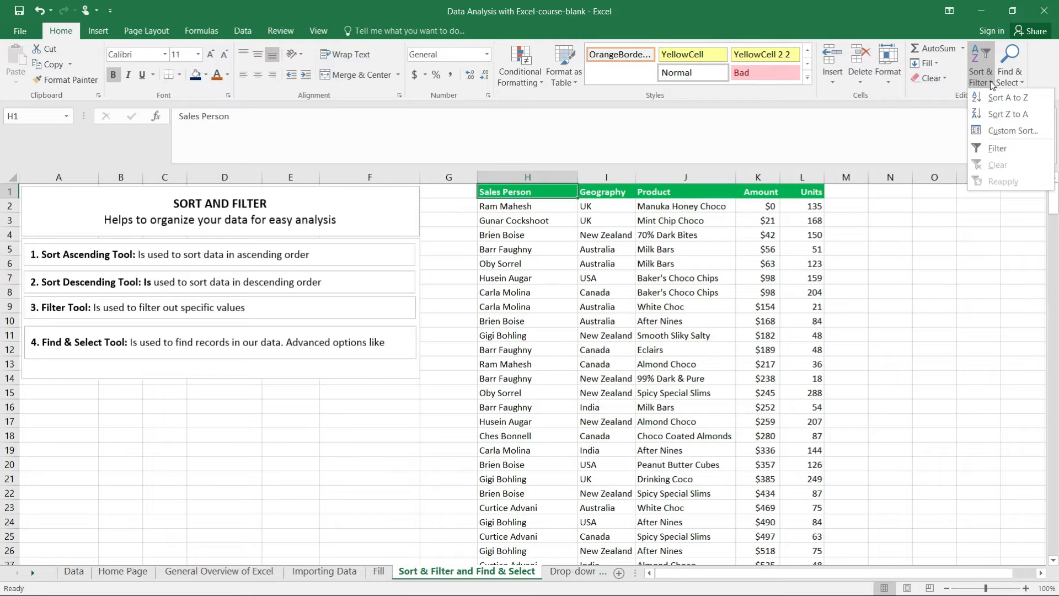
{"action": "left_click", "coordinate": [995, 149]}
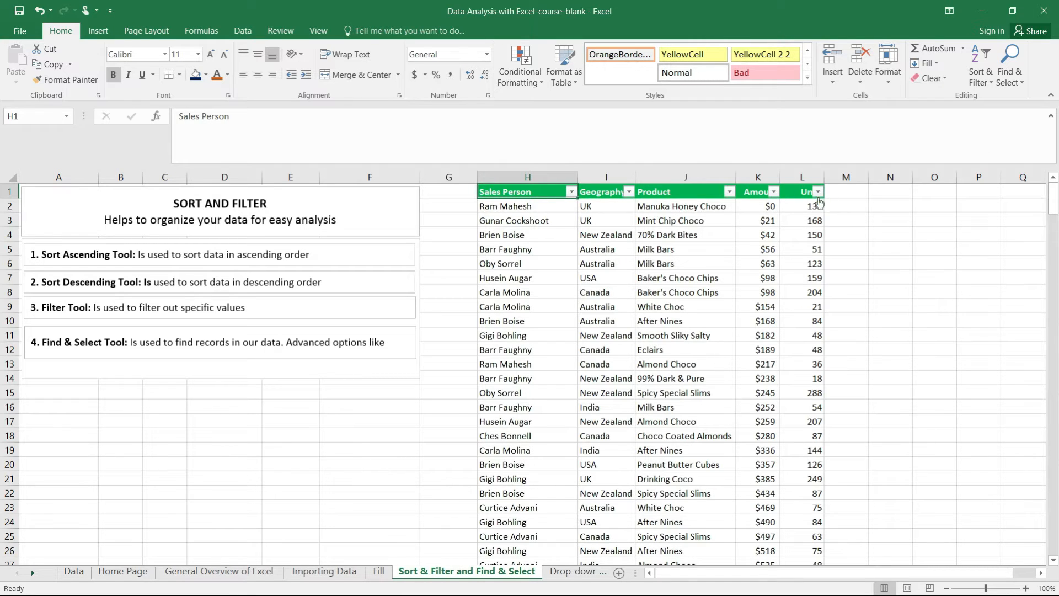
{"action": "left_click_drag", "start_coordinate": [825, 179], "coordinate": [825, 178]}
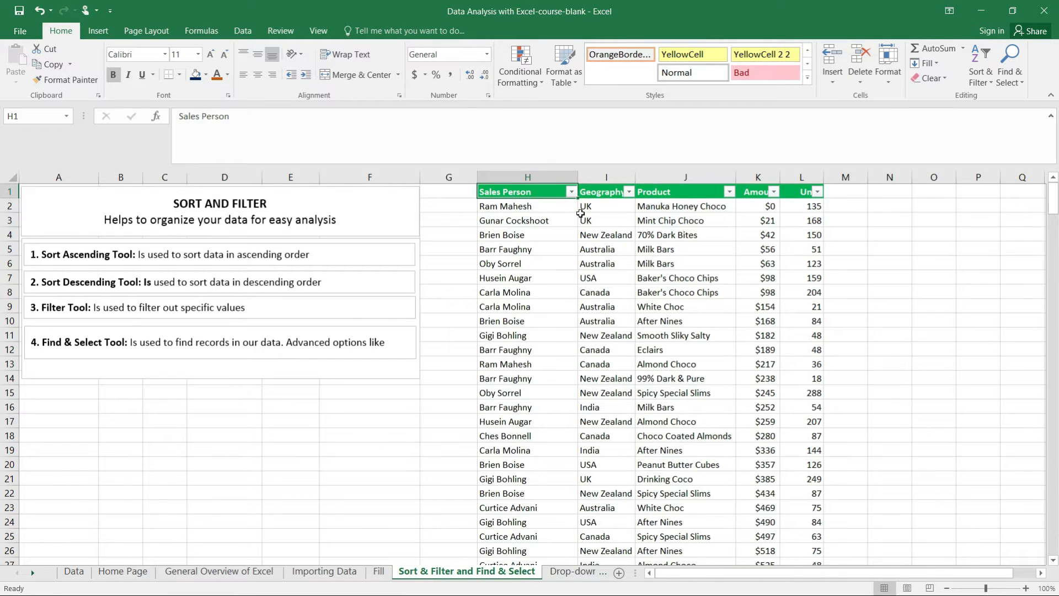
Step: Filter the Sales Person column to only the first salesperson in the filter list and review the matching rows
{"action": "left_click", "coordinate": [572, 193]}
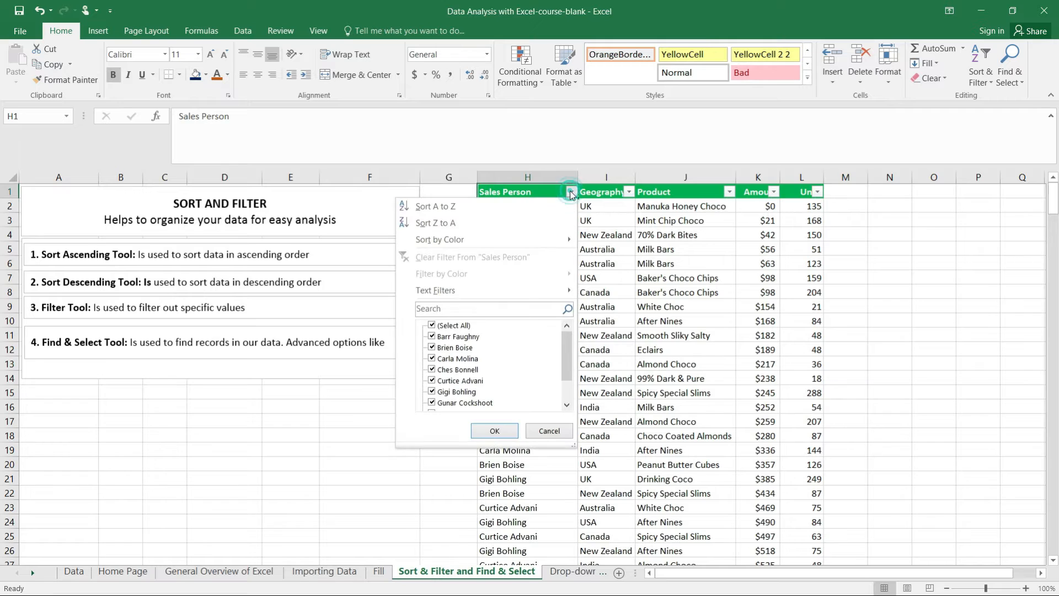
{"action": "left_click", "coordinate": [433, 327]}
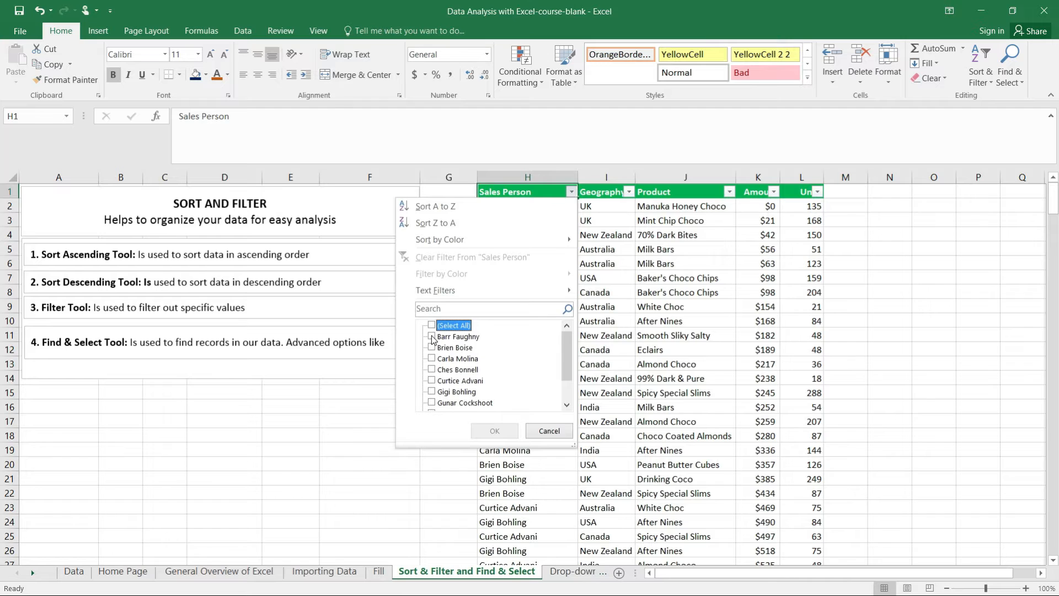
{"action": "left_click", "coordinate": [433, 338]}
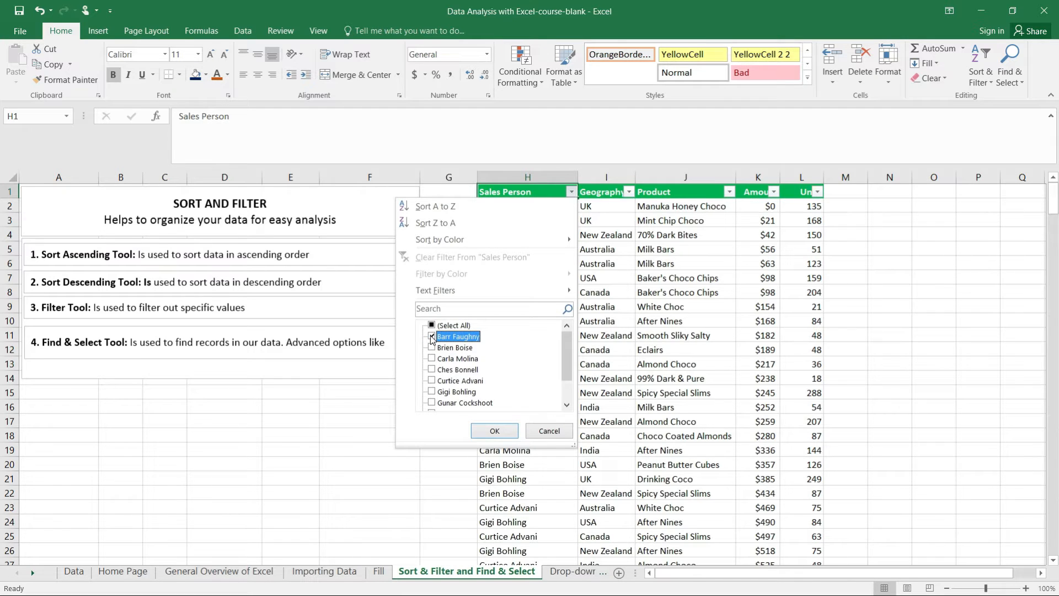
{"action": "left_click", "coordinate": [498, 433]}
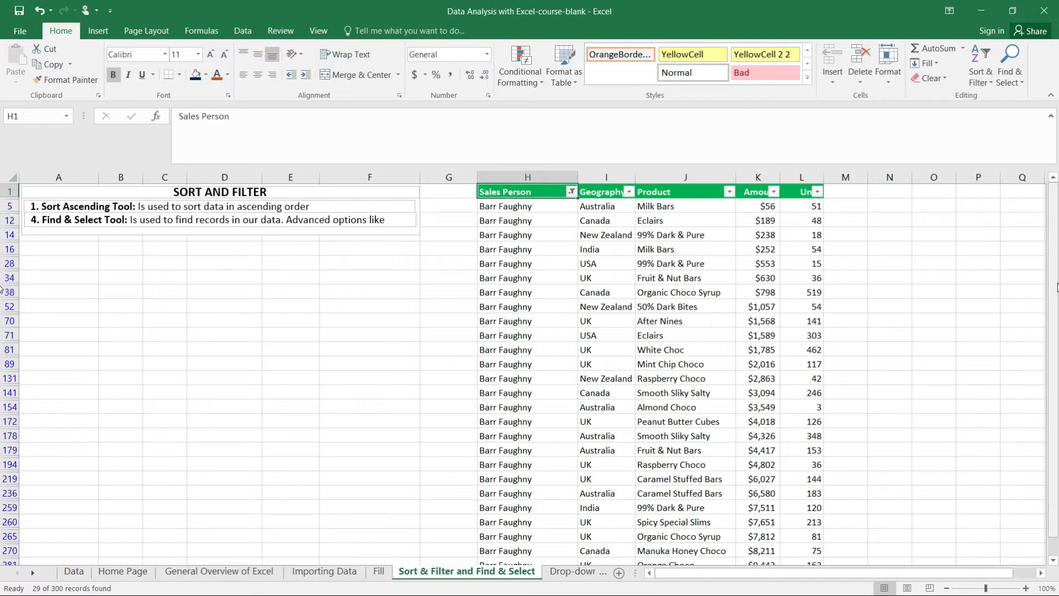
{"action": "scroll", "coordinate": [2, 289], "scroll_direction": "down", "scroll_amount": 1}
{"action": "scroll", "coordinate": [2, 381], "scroll_direction": "up", "scroll_amount": 1}
{"action": "scroll", "coordinate": [2, 241], "scroll_direction": "down", "scroll_amount": 1}
{"action": "scroll", "coordinate": [3, 322], "scroll_direction": "up", "scroll_amount": 1}
{"action": "scroll", "coordinate": [3, 112], "scroll_direction": "down", "scroll_amount": 1}
{"action": "scroll", "coordinate": [2, 372], "scroll_direction": "up", "scroll_amount": 1}
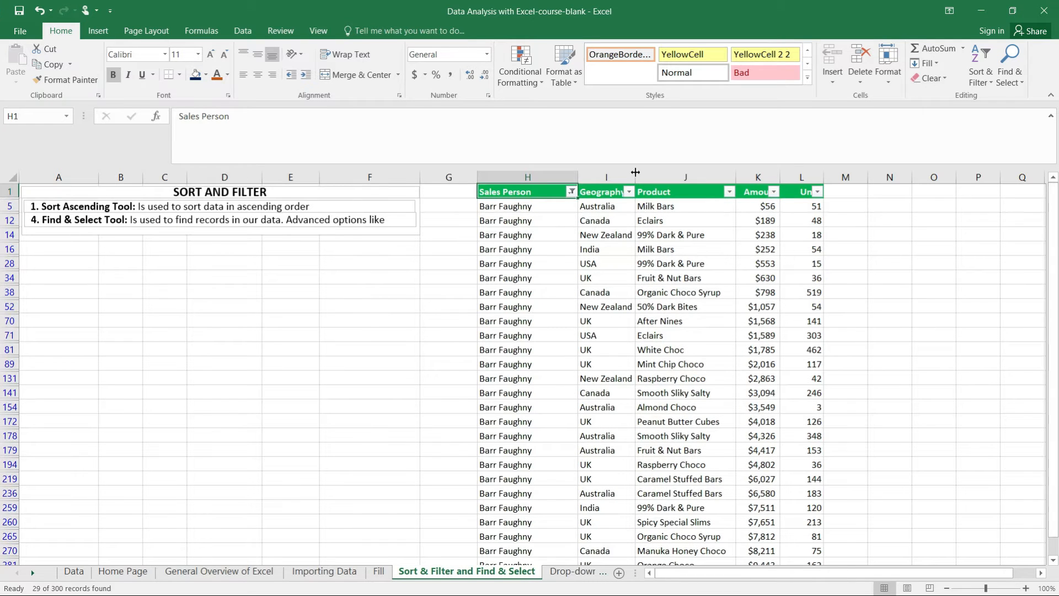
Step: Widen the Geography column so its full heading fits beside the filter arrow
{"action": "left_click", "coordinate": [630, 191]}
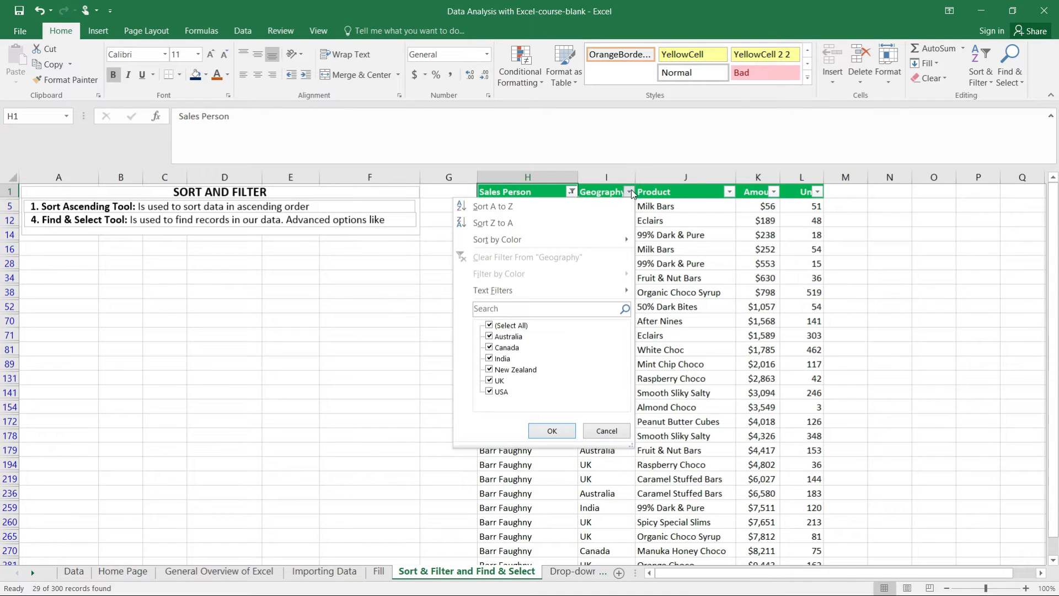
{"action": "left_click", "coordinate": [635, 177]}
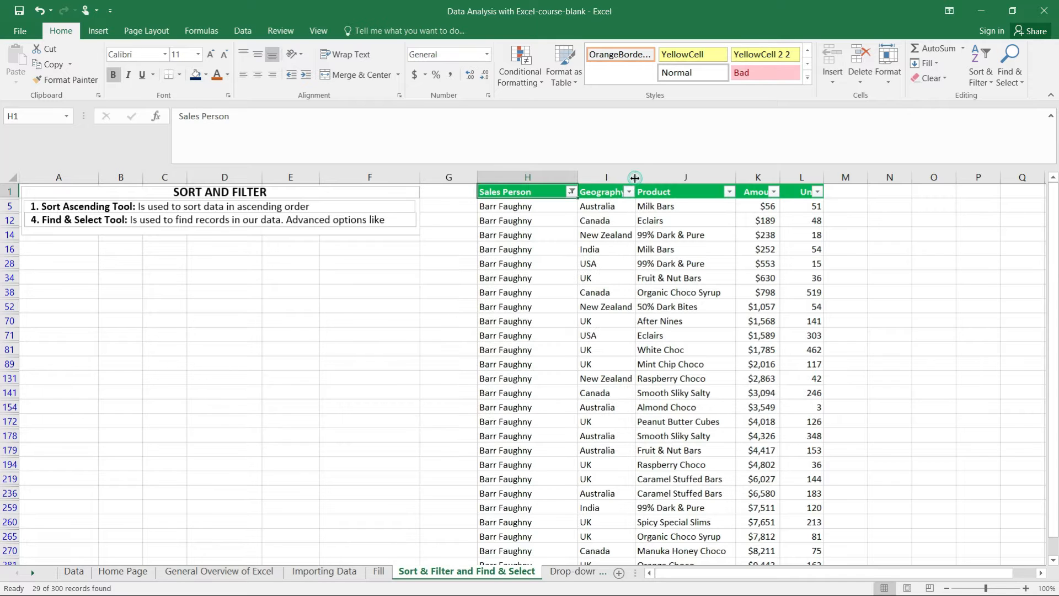
{"action": "double_click", "coordinate": [635, 178]}
{"action": "left_click_drag", "start_coordinate": [634, 177], "coordinate": [660, 178]}
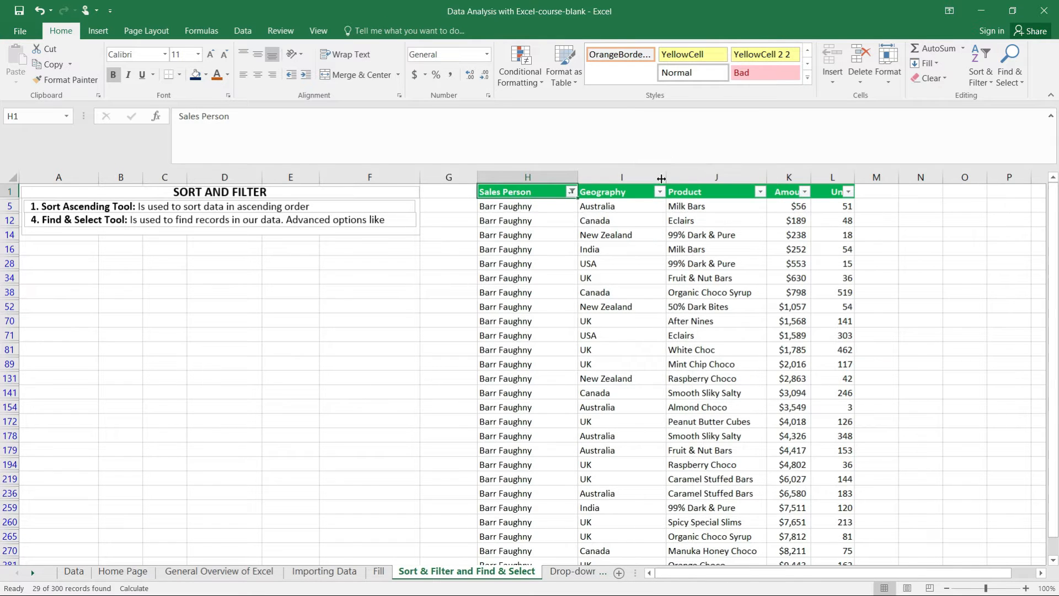
Step: Filter the Geography column to show only USA
{"action": "left_click", "coordinate": [658, 192]}
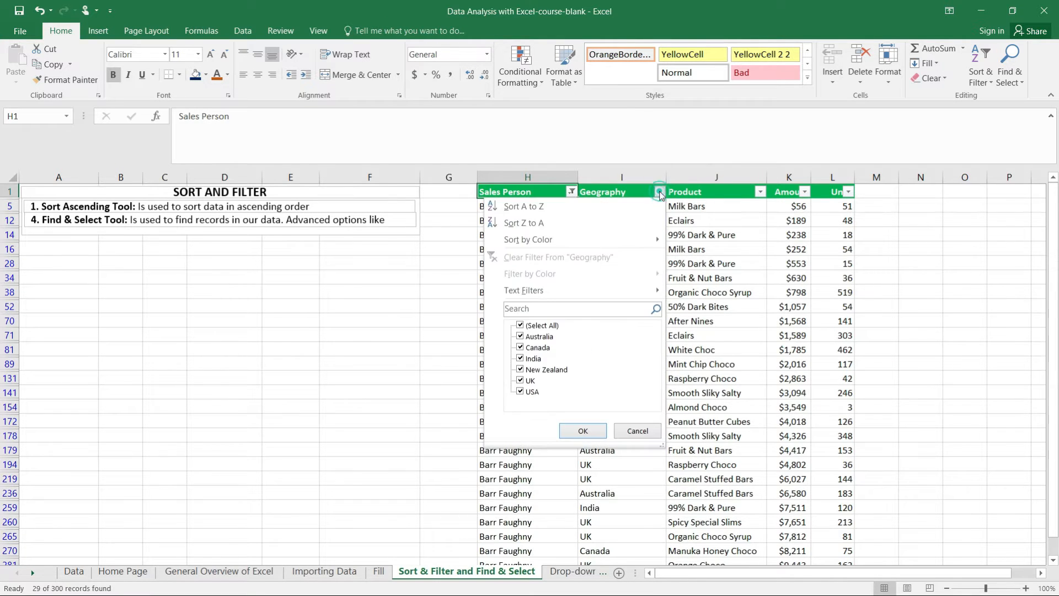
{"action": "left_click", "coordinate": [520, 326]}
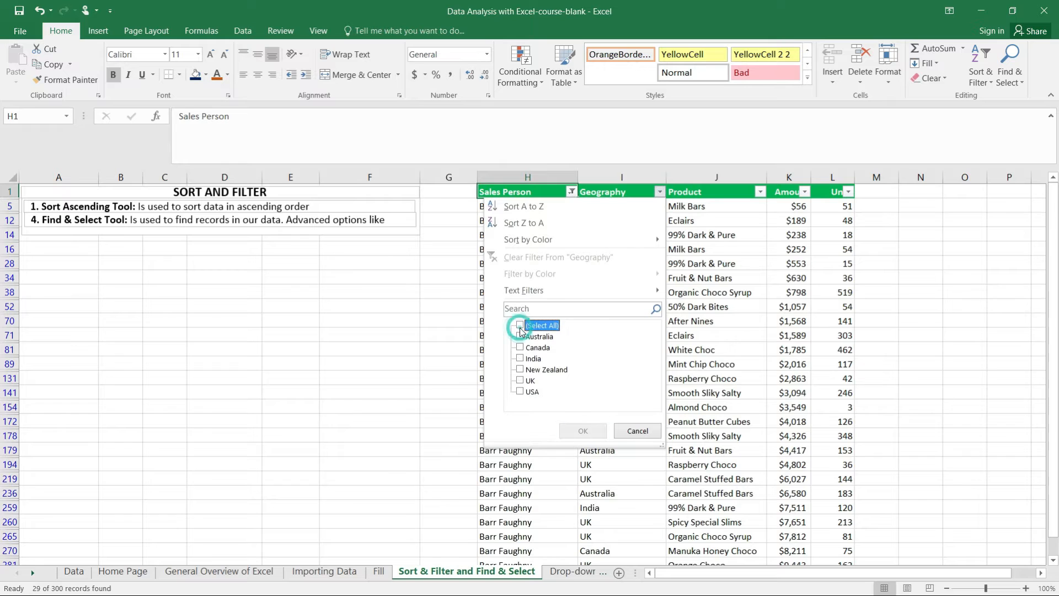
{"action": "left_click", "coordinate": [520, 392]}
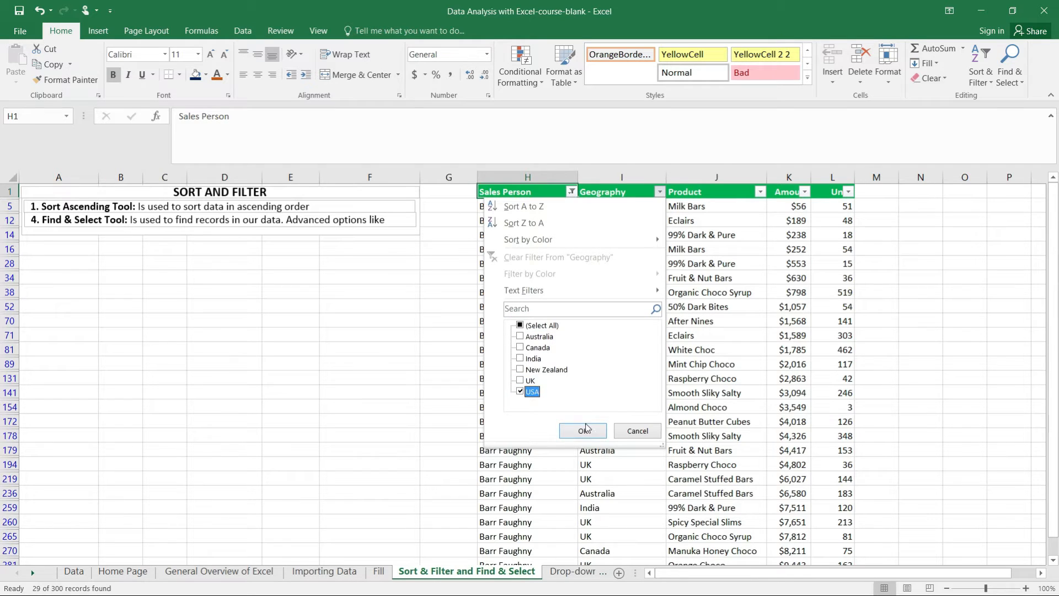
{"action": "left_click", "coordinate": [584, 433]}
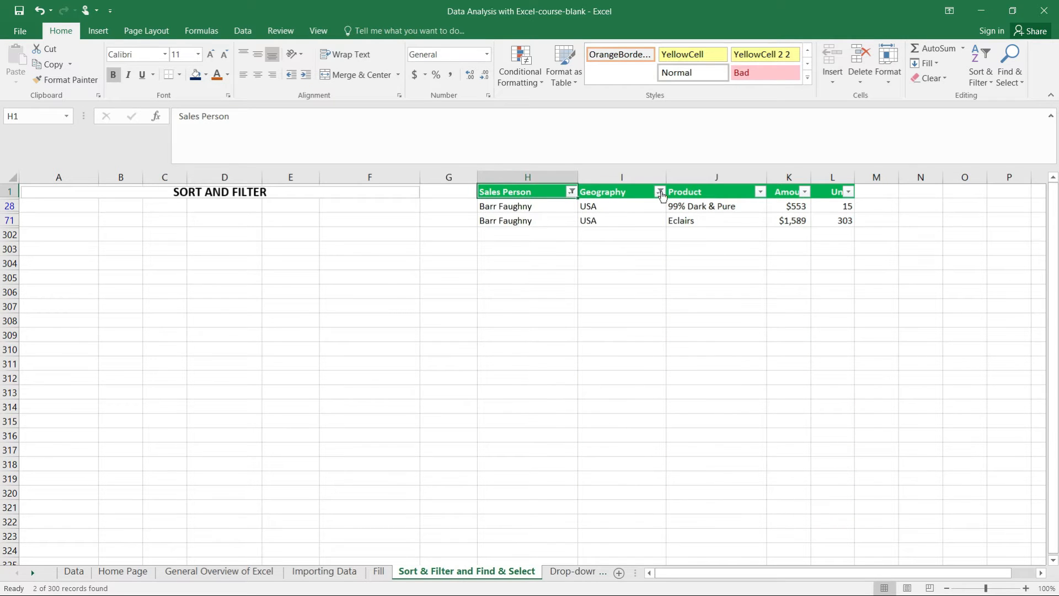
Step: Clear the filters from the Geography and Sales Person columns
{"action": "left_click", "coordinate": [660, 192]}
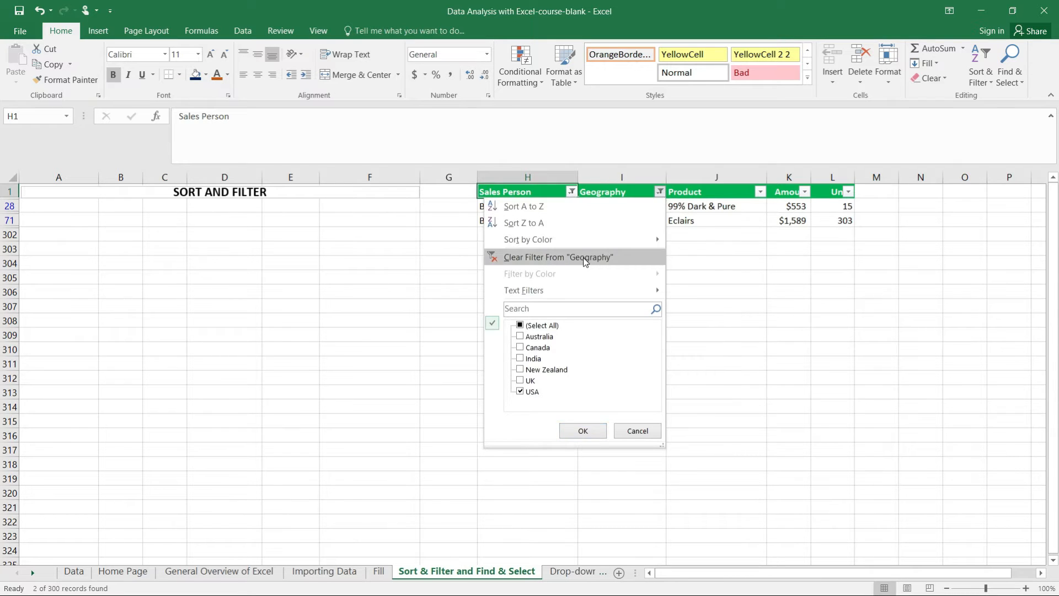
{"action": "left_click", "coordinate": [549, 256]}
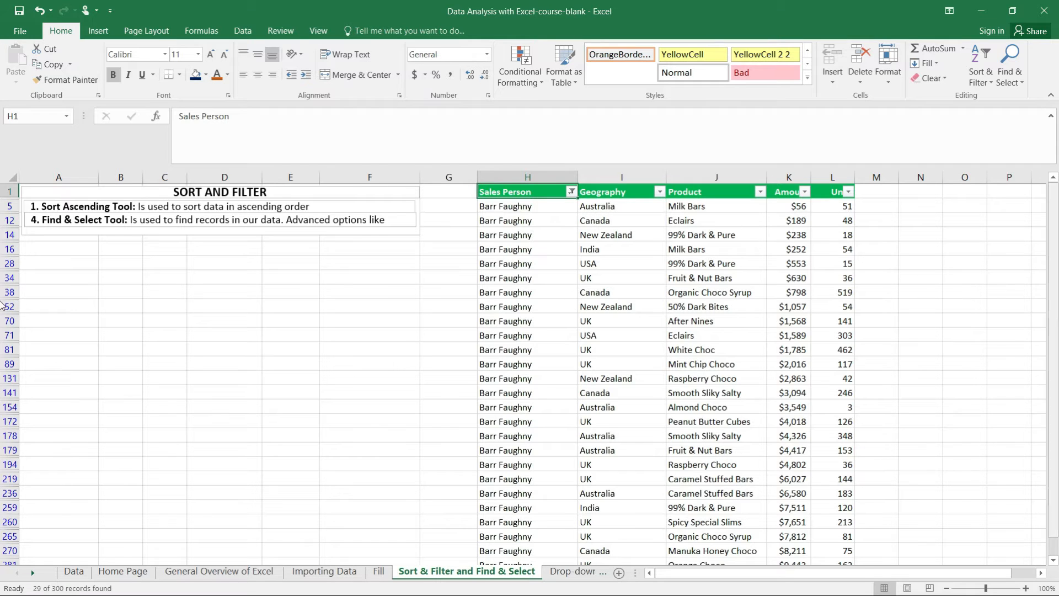
{"action": "scroll", "coordinate": [1050, 320], "scroll_direction": "down", "scroll_amount": 1}
{"action": "scroll", "coordinate": [1050, 320], "scroll_direction": "up", "scroll_amount": 1}
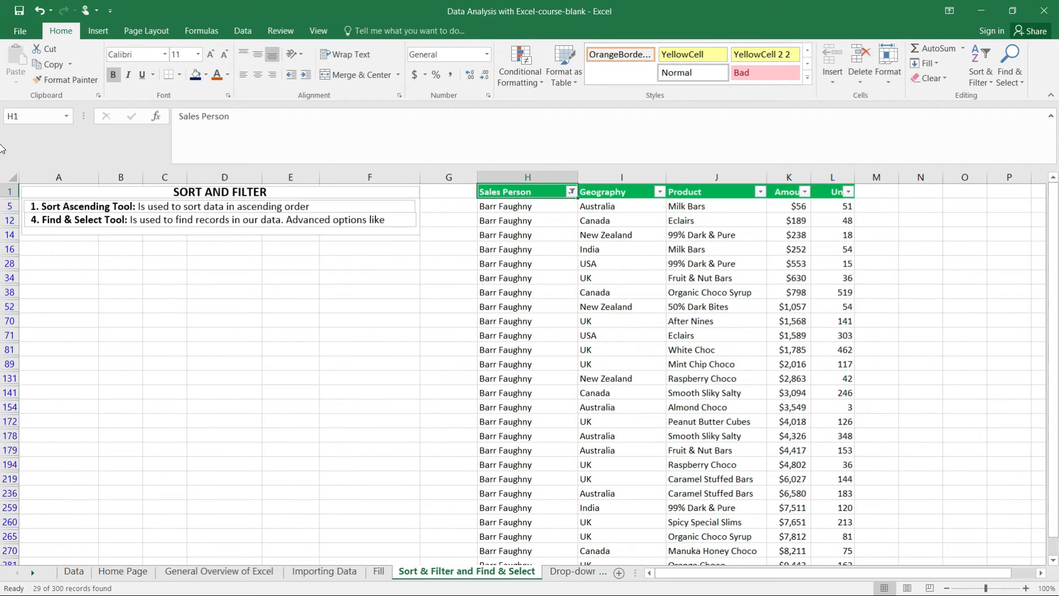
{"action": "left_click", "coordinate": [571, 191]}
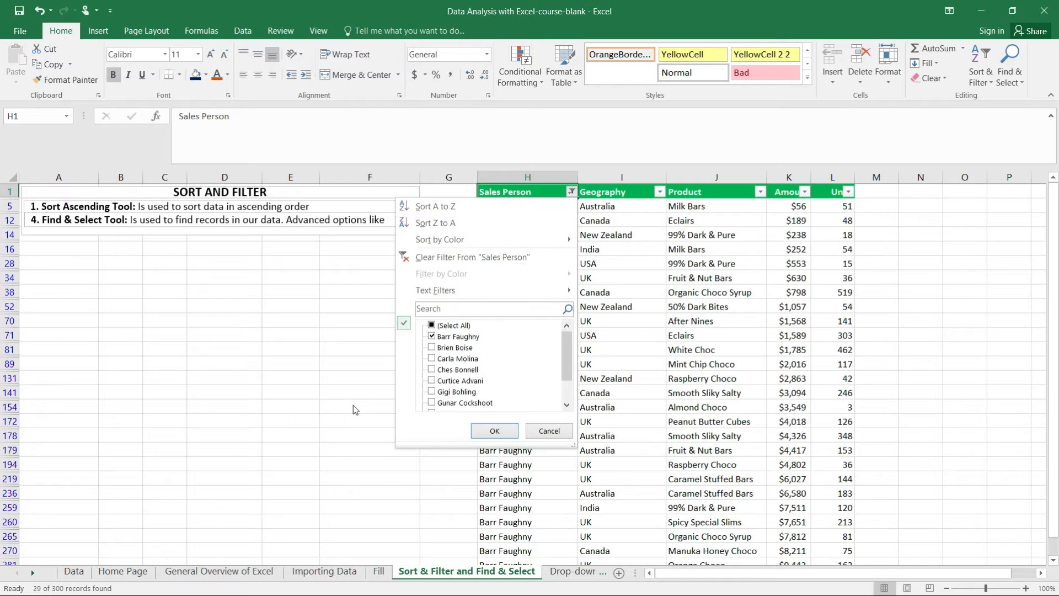
{"action": "left_click", "coordinate": [485, 258]}
{"action": "mouse_move", "coordinate": [1053, 198]}
{"action": "left_mouse_down"}
{"action": "mouse_move", "coordinate": [1055, 546]}
{"action": "mouse_move", "coordinate": [1055, 194]}
{"action": "left_mouse_up"}
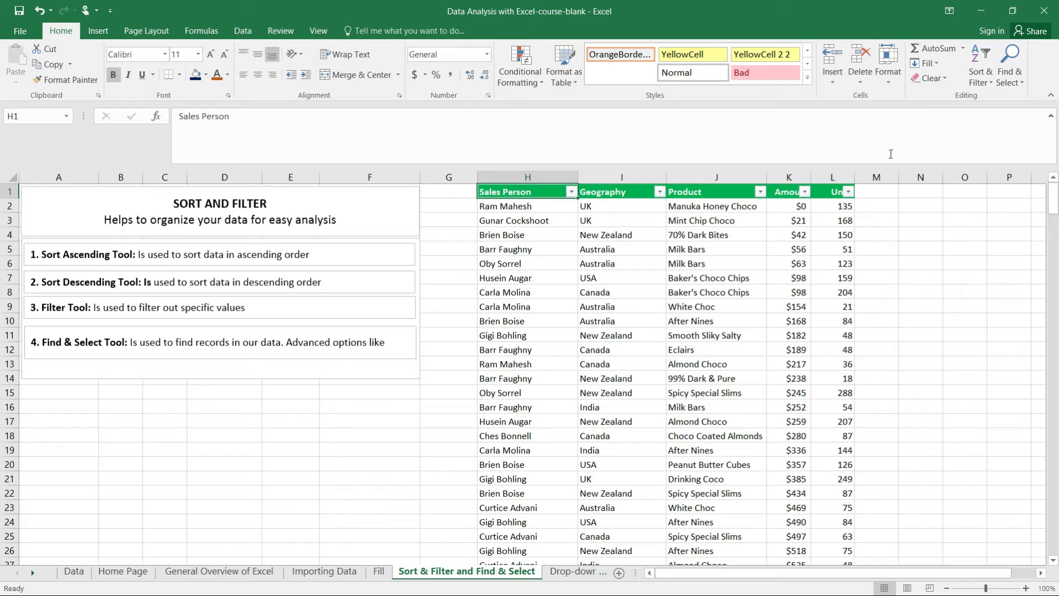
Step: Find all cells containing "usa" and move and enlarge the search dialog to show more matches
{"action": "left_click", "coordinate": [1008, 62]}
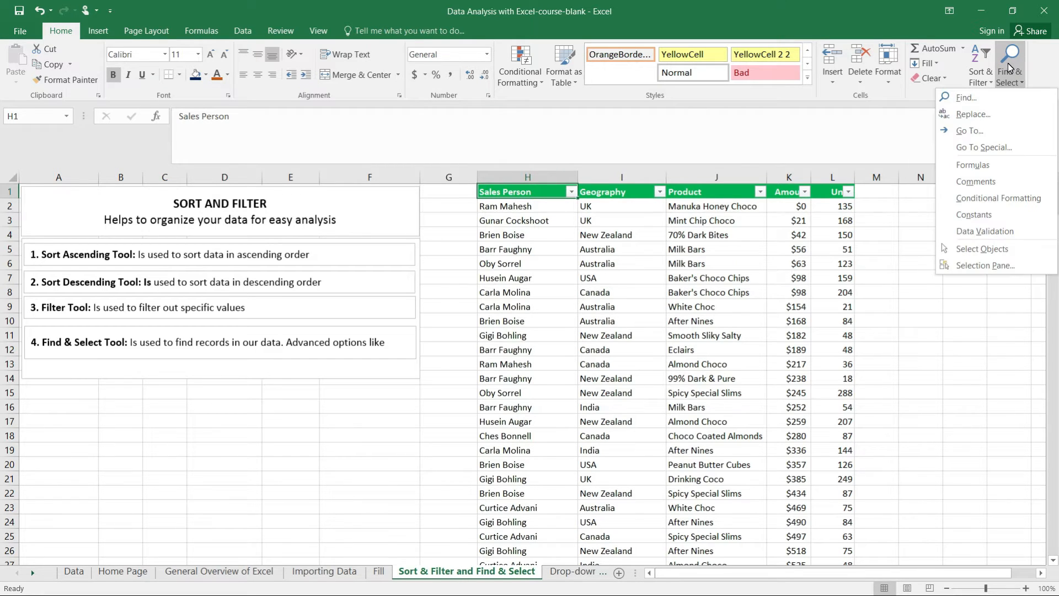
{"action": "left_click", "coordinate": [967, 99]}
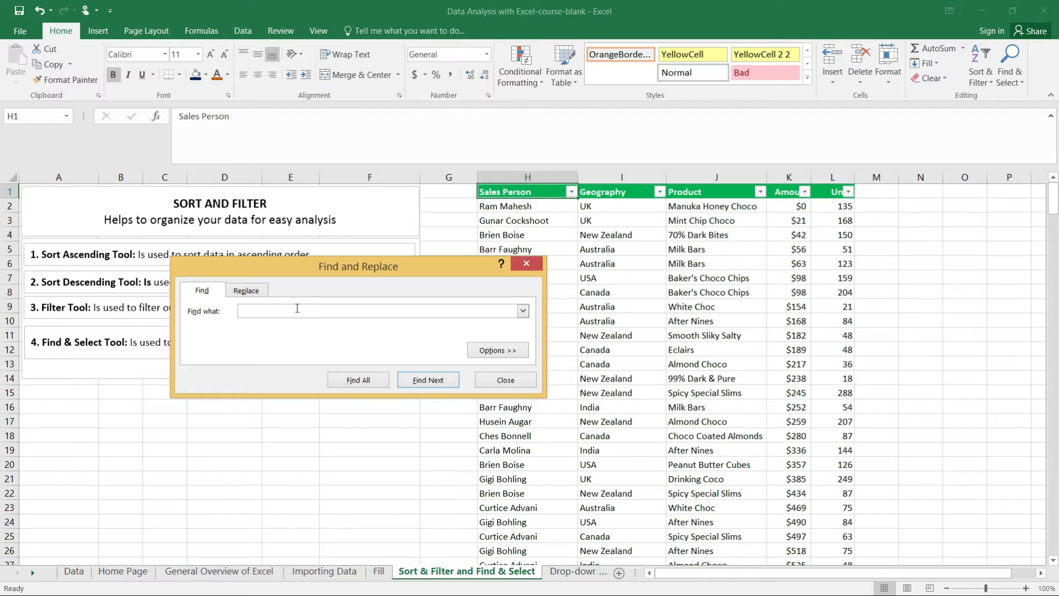
{"action": "type", "text": "usa"}
{"action": "left_click", "coordinate": [357, 382]}
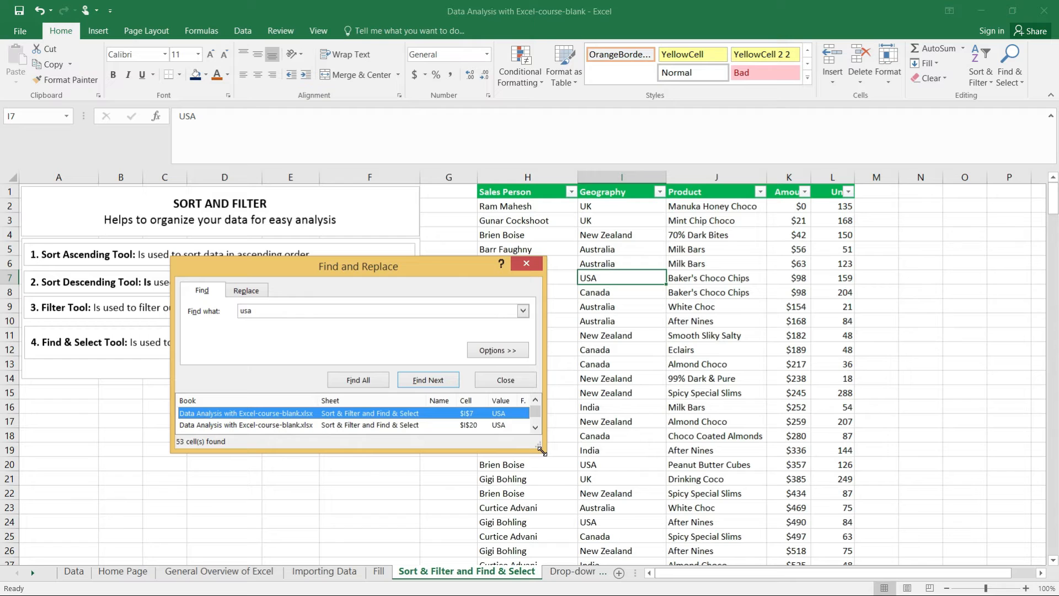
{"action": "left_click_drag", "start_coordinate": [461, 268], "coordinate": [377, 61]}
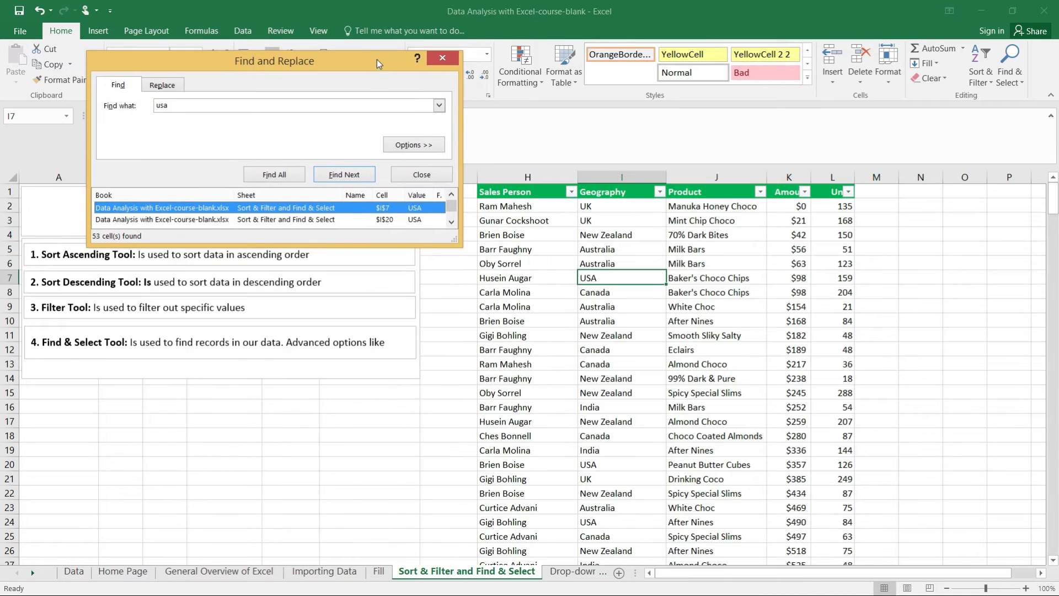
{"action": "left_click_drag", "start_coordinate": [456, 245], "coordinate": [522, 480]}
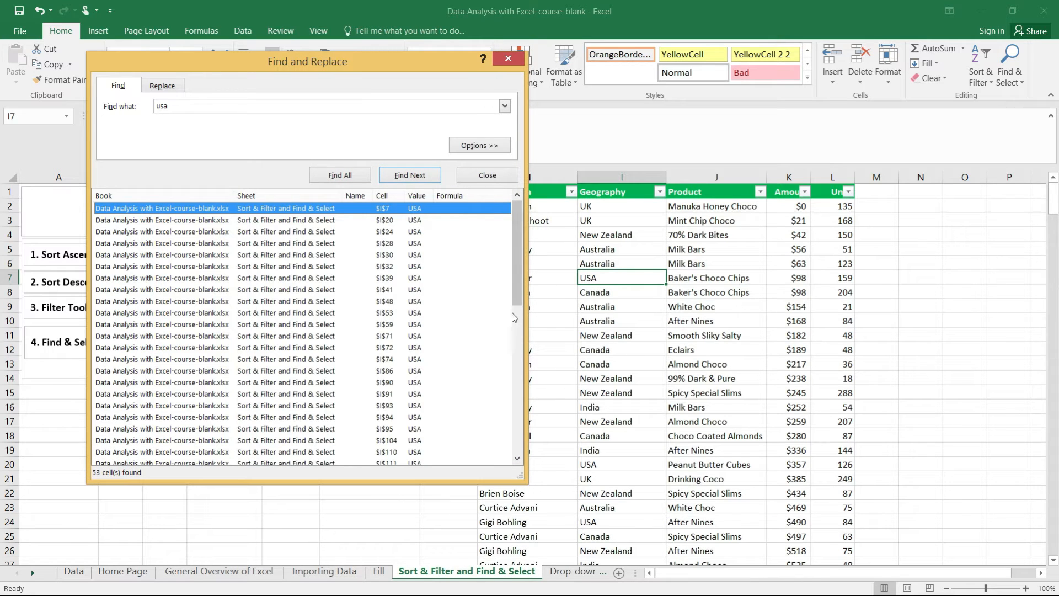
{"action": "left_click_drag", "start_coordinate": [514, 273], "coordinate": [538, 111]}
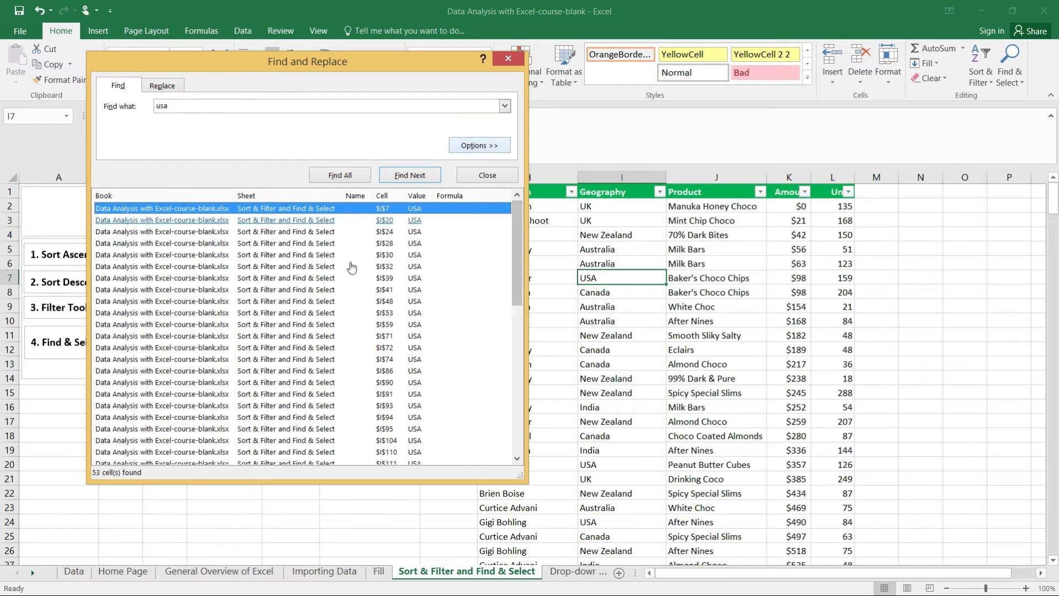
Step: Step down through the listed USA matches from cell I20 to I104 to view each one in the sheet
{"action": "left_click", "coordinate": [413, 222]}
{"action": "left_click", "coordinate": [414, 231]}
{"action": "left_click", "coordinate": [414, 255]}
{"action": "left_click", "coordinate": [414, 267]}
{"action": "left_click", "coordinate": [415, 278]}
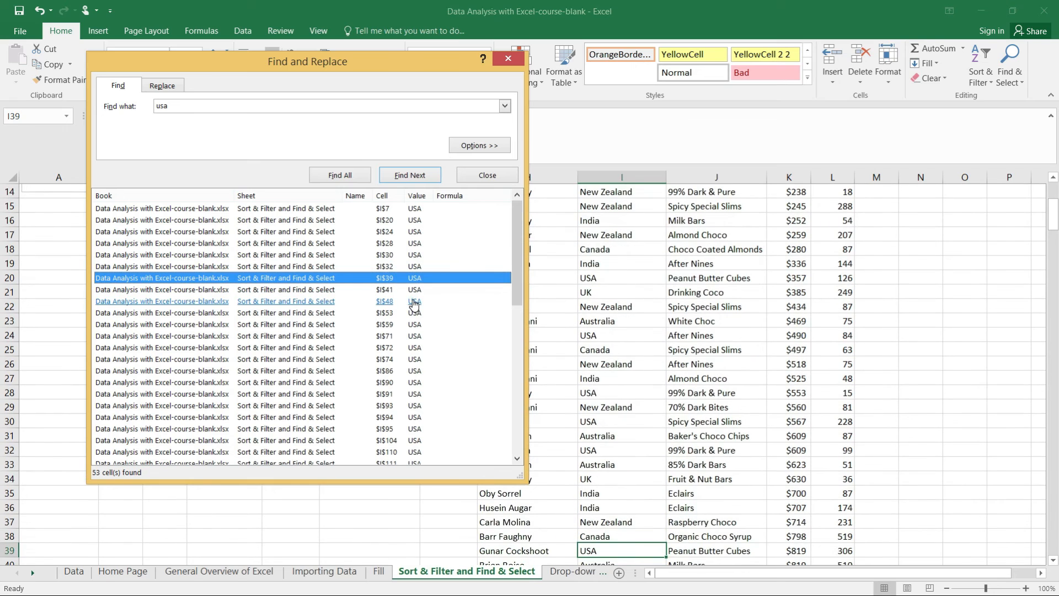
{"action": "left_click", "coordinate": [414, 301]}
{"action": "left_click", "coordinate": [414, 325]}
{"action": "left_click", "coordinate": [415, 347]}
{"action": "left_click", "coordinate": [414, 382]}
{"action": "left_click", "coordinate": [414, 393]}
{"action": "left_click", "coordinate": [414, 406]}
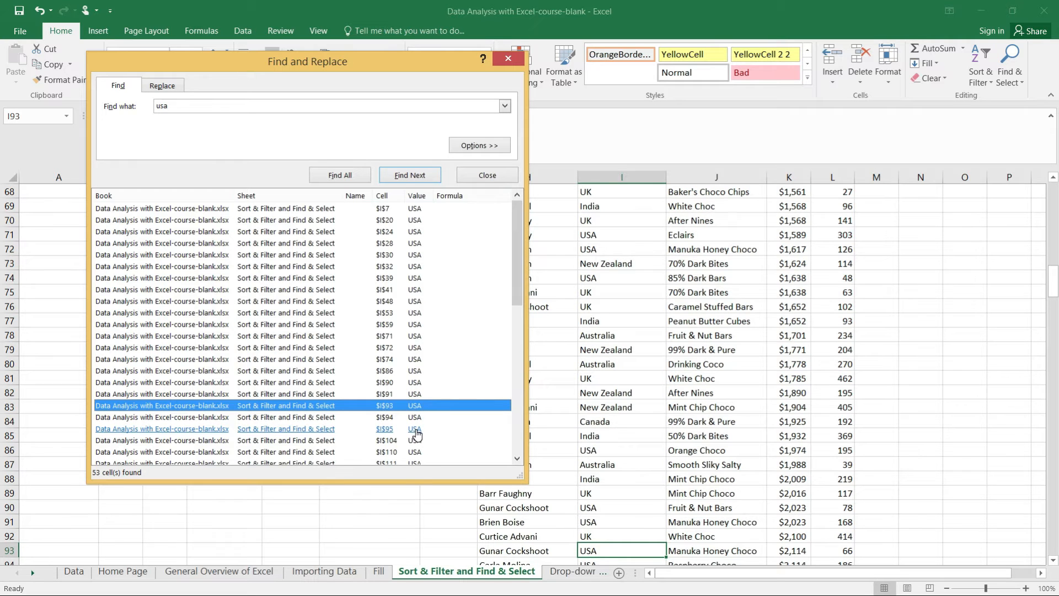
{"action": "left_click", "coordinate": [416, 430]}
{"action": "left_click", "coordinate": [416, 440]}
Step: Jump to several USA matches near the end of the results, working upward from I296 to I166
{"action": "left_click_drag", "start_coordinate": [517, 247], "coordinate": [506, 435]}
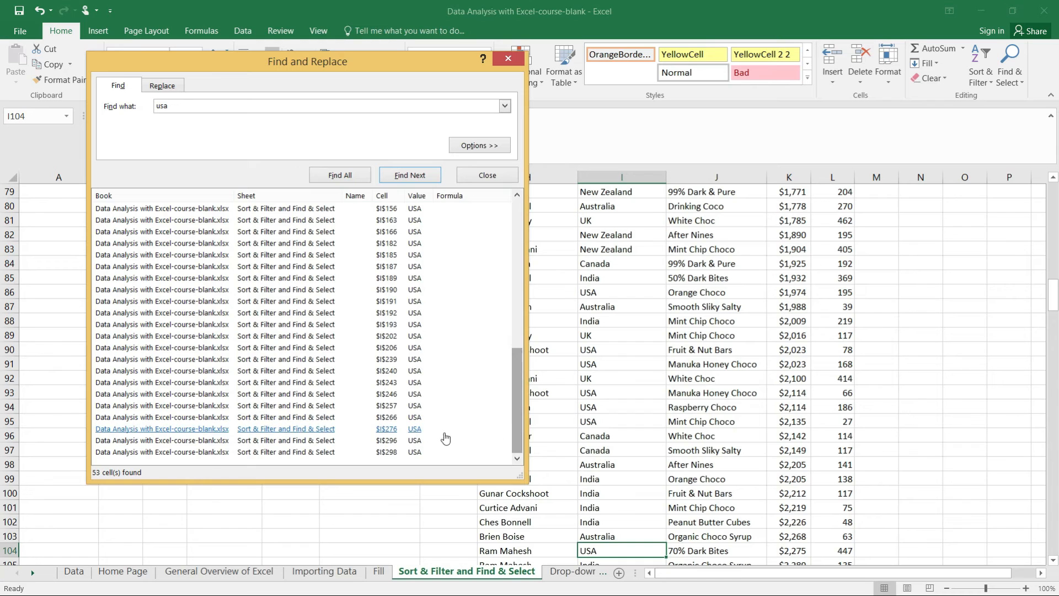
{"action": "left_click", "coordinate": [419, 440]}
{"action": "left_click", "coordinate": [413, 405]}
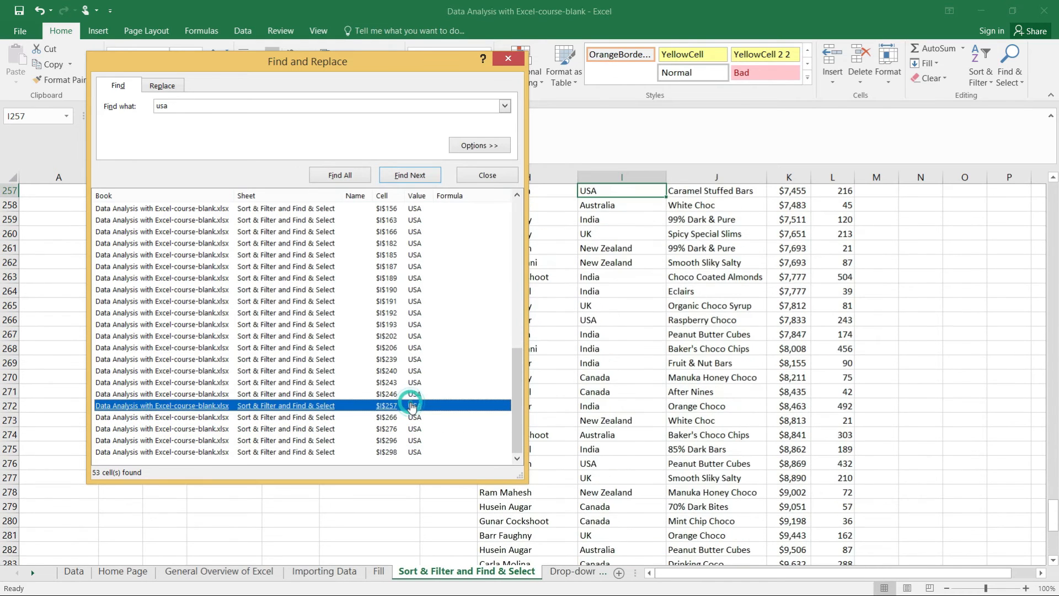
{"action": "left_click", "coordinate": [414, 347]}
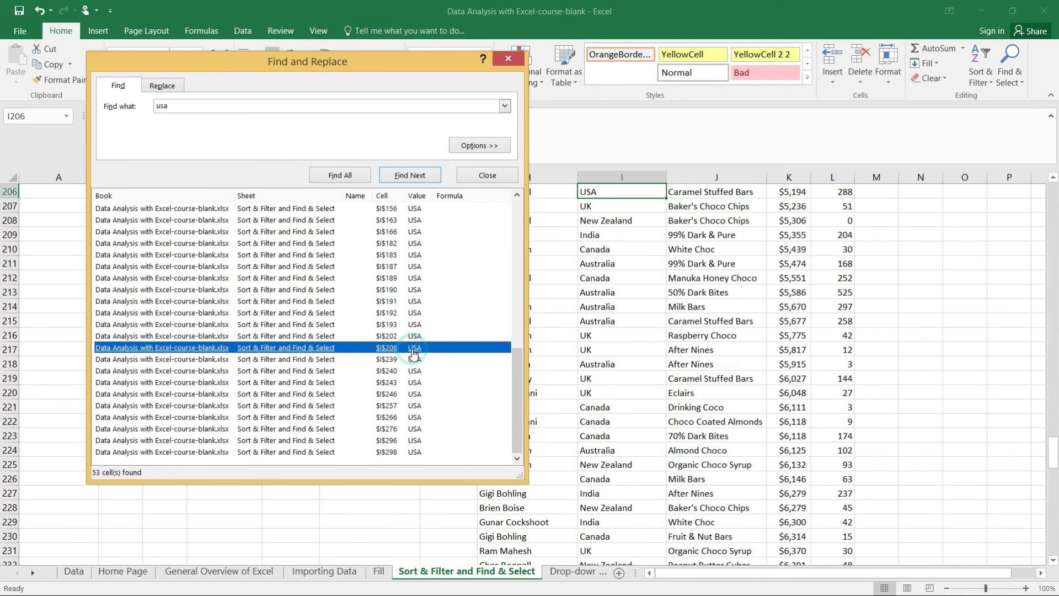
{"action": "left_click", "coordinate": [415, 291]}
{"action": "left_click", "coordinate": [415, 233]}
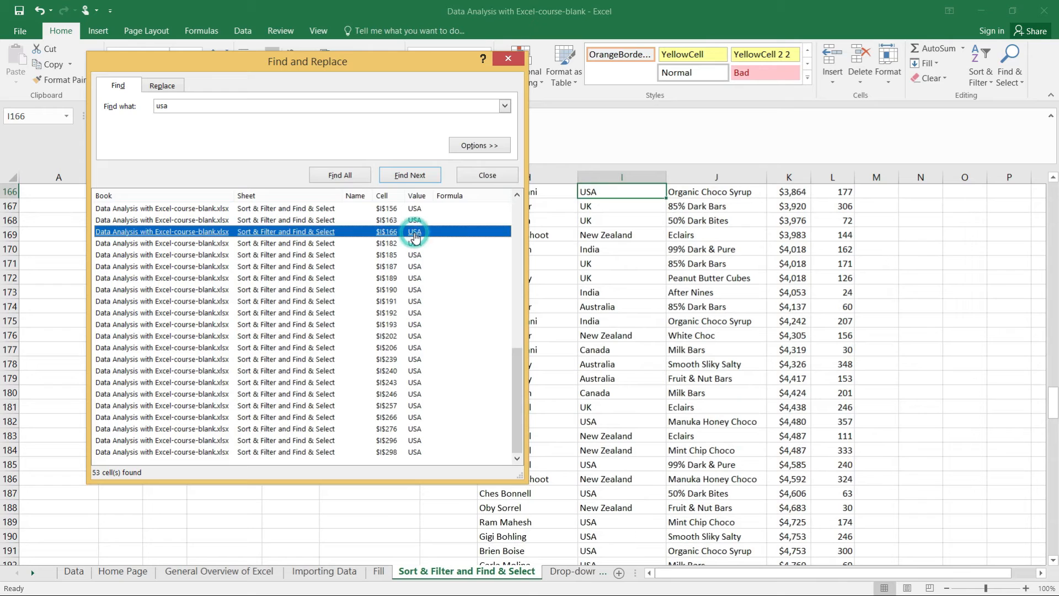
Step: Find all cells containing 200, go to the match in K88, and close the search dialog
{"action": "left_click", "coordinate": [258, 103]}
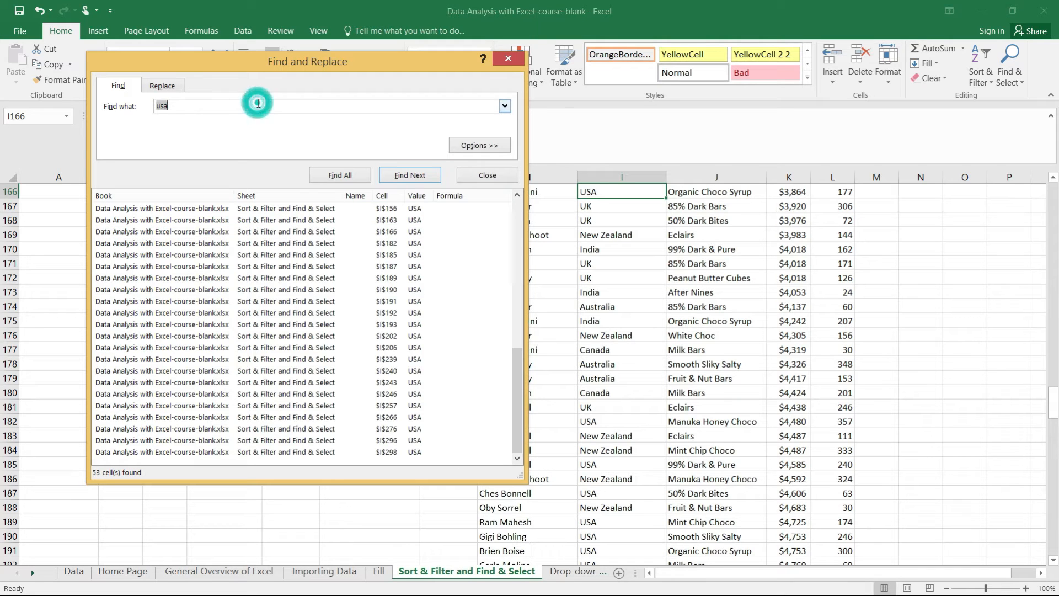
{"action": "type", "text": "200"}
{"action": "left_click", "coordinate": [340, 175]}
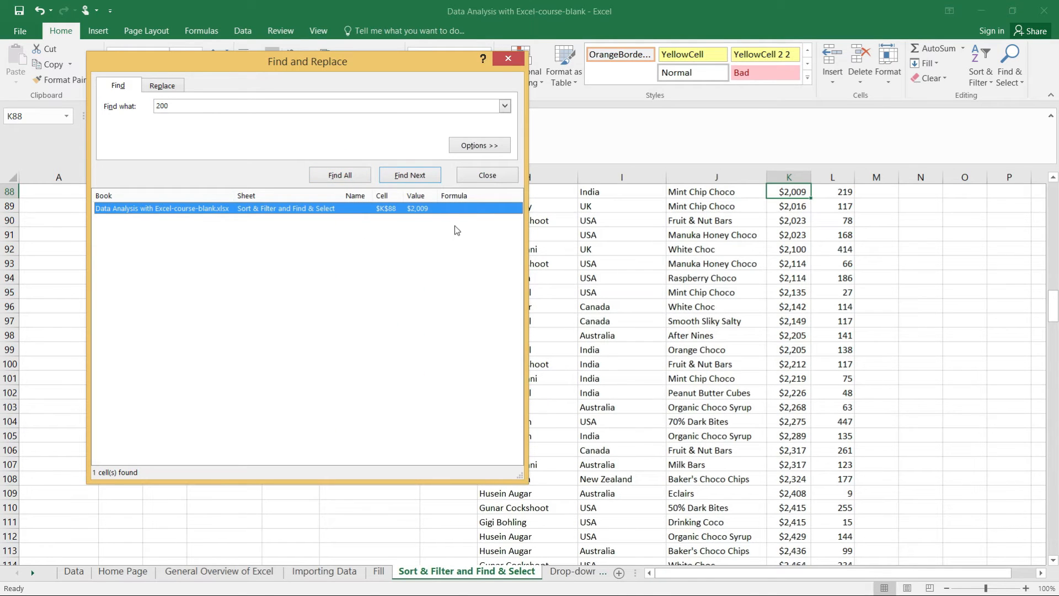
{"action": "left_click", "coordinate": [422, 213]}
{"action": "left_click", "coordinate": [509, 64]}
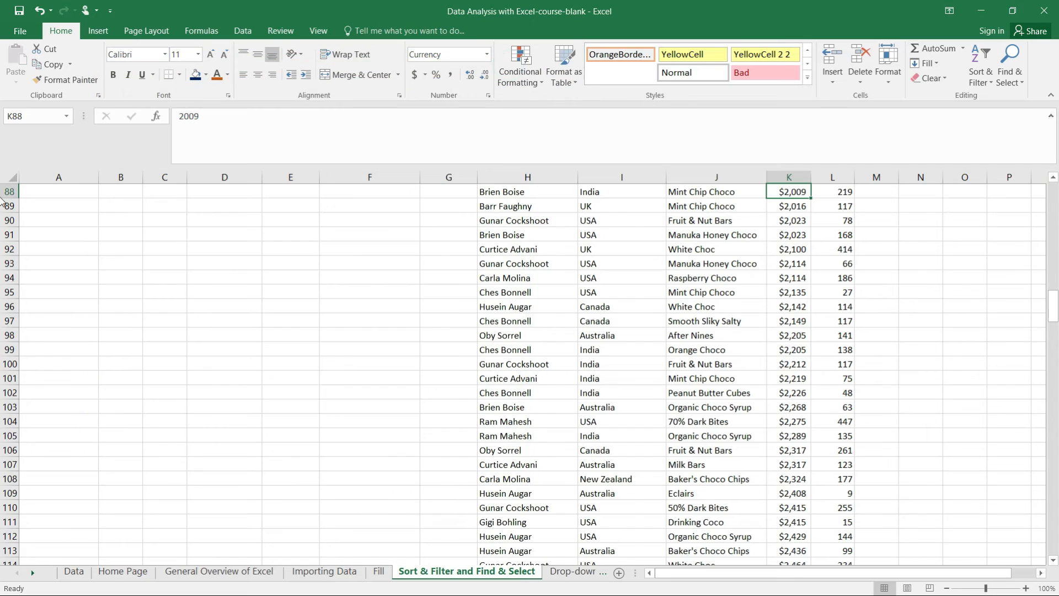
Step: Set up a find-and-replace that searches for USA and replaces it with Ghana
{"action": "left_click", "coordinate": [1020, 84]}
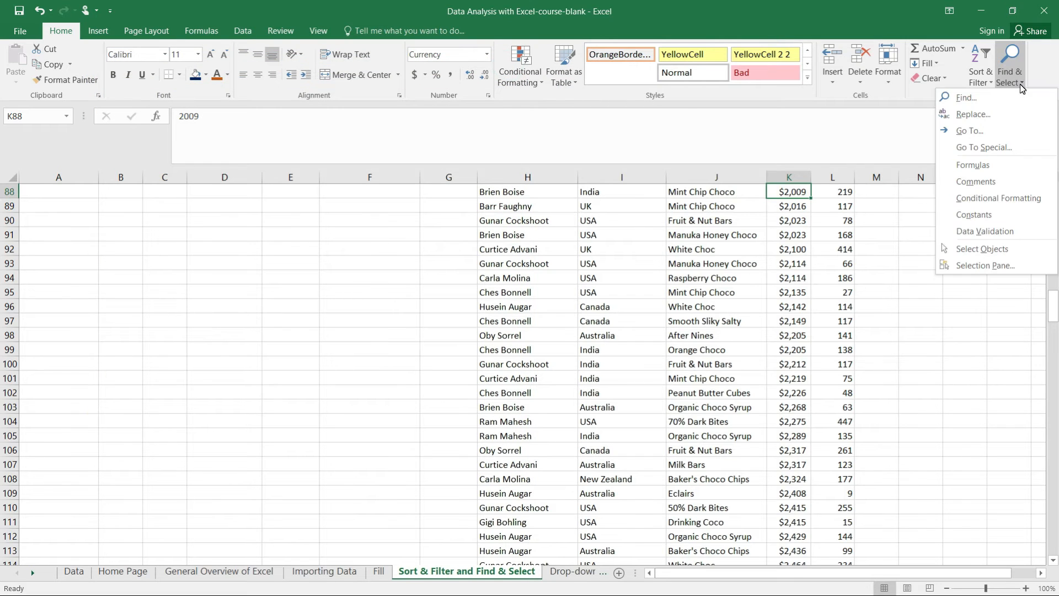
{"action": "left_click", "coordinate": [972, 115]}
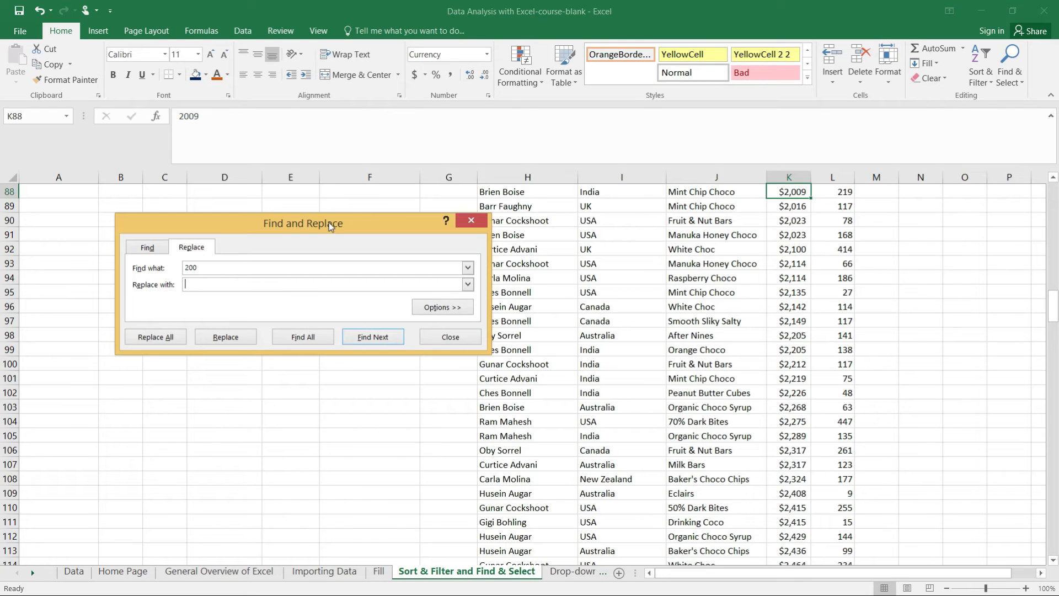
{"action": "left_click_drag", "start_coordinate": [329, 224], "coordinate": [325, 199]}
{"action": "double_click", "coordinate": [211, 244]}
{"action": "type", "text": "USA"}
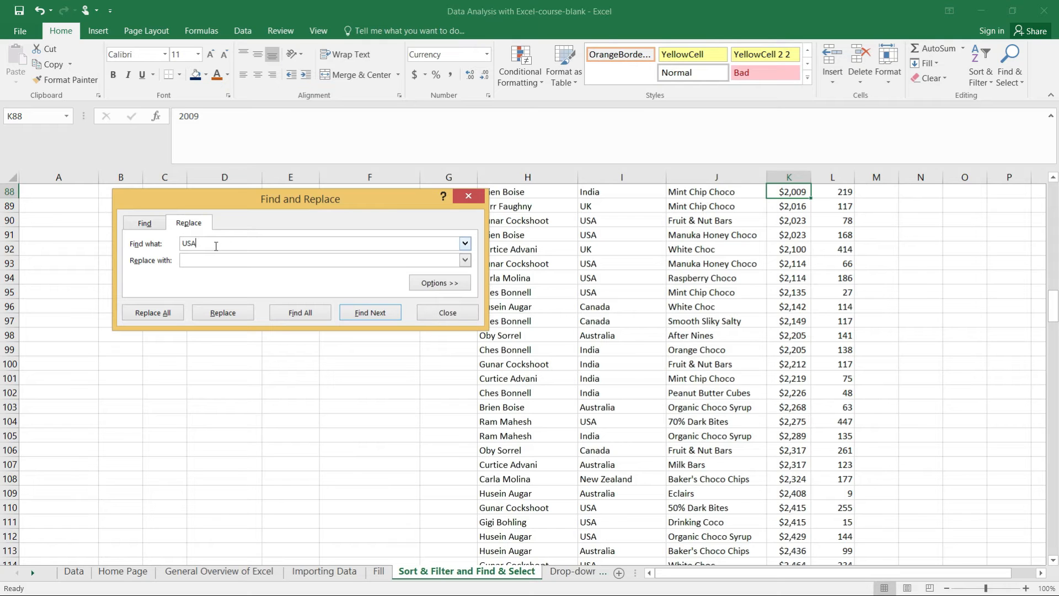
{"action": "left_click", "coordinate": [199, 259]}
{"action": "type", "text": "Ghana"}
Step: Replace every USA entry with Ghana at once, and undo the replacement after a trial redo
{"action": "left_click", "coordinate": [157, 317]}
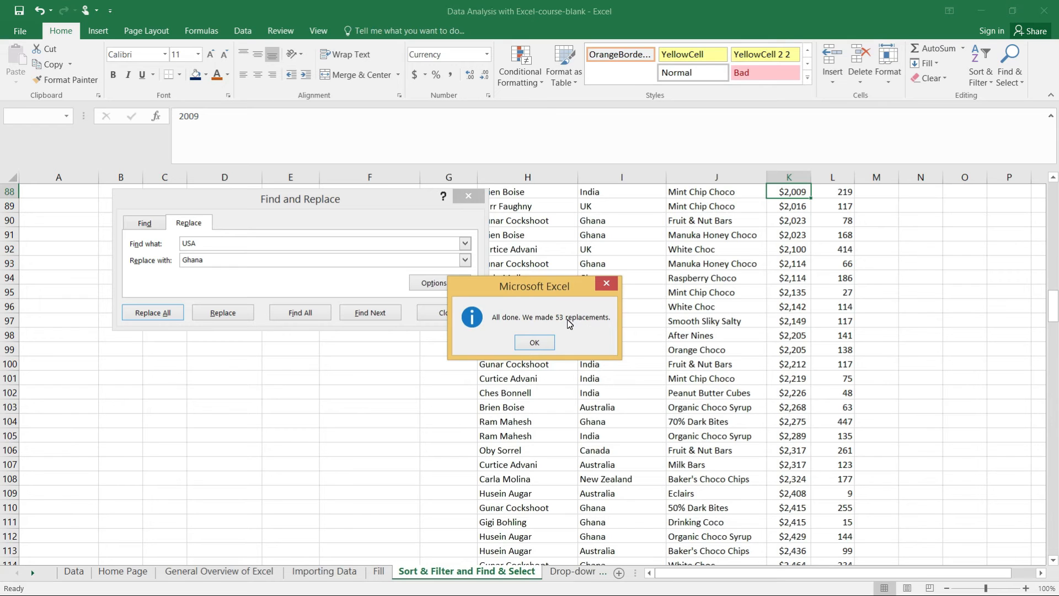
{"action": "left_click", "coordinate": [535, 342]}
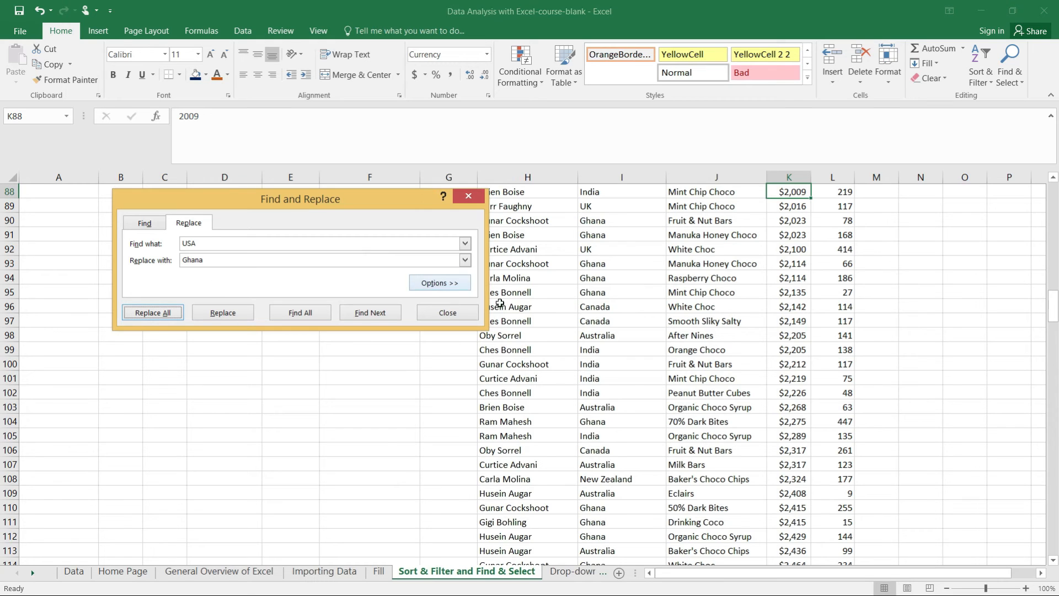
{"action": "left_click", "coordinate": [600, 378]}
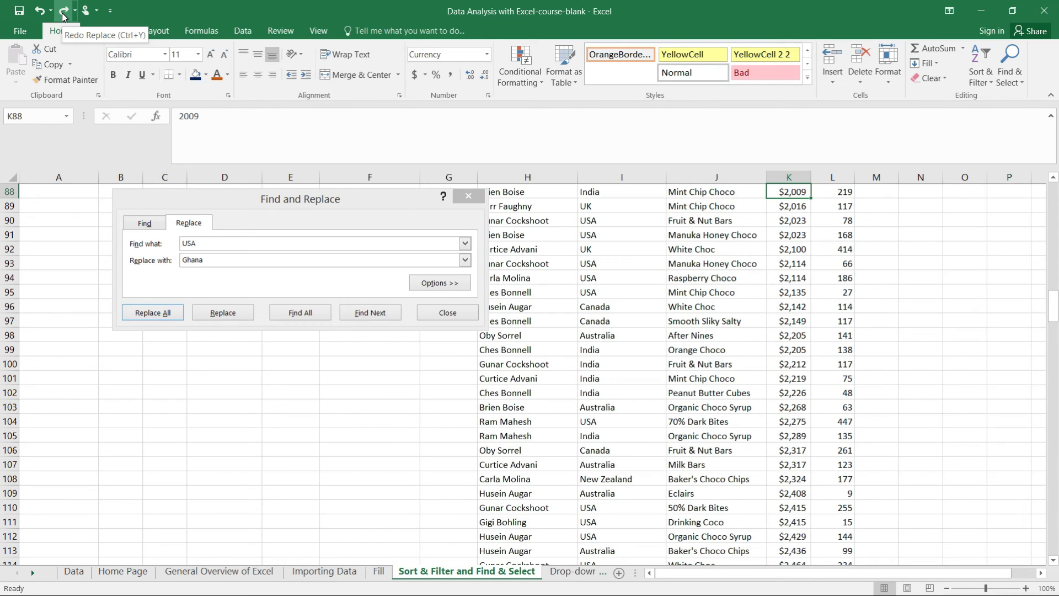
{"action": "left_click", "coordinate": [63, 16]}
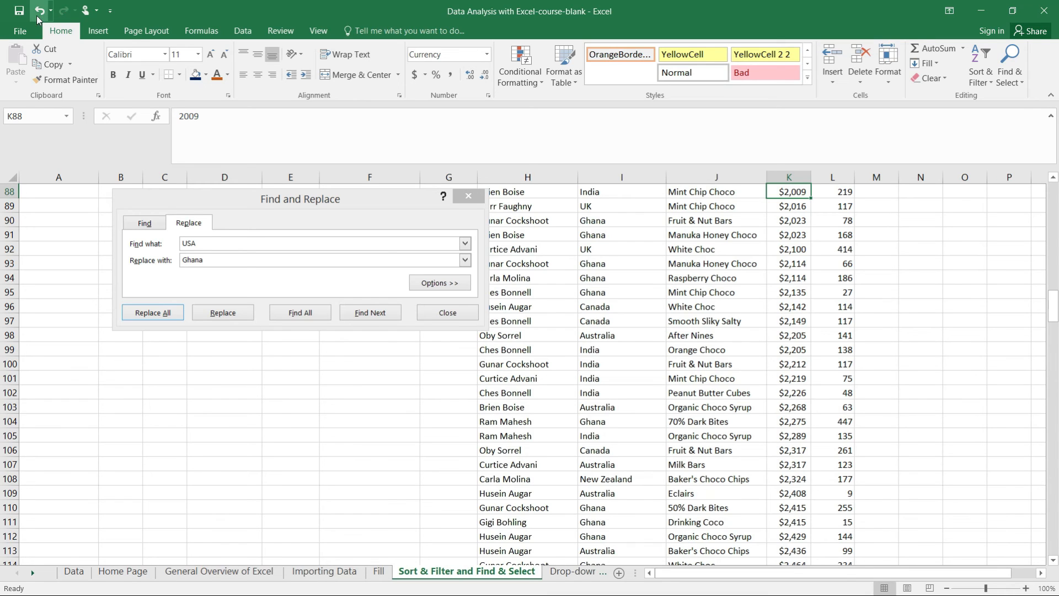
{"action": "left_click", "coordinate": [39, 11]}
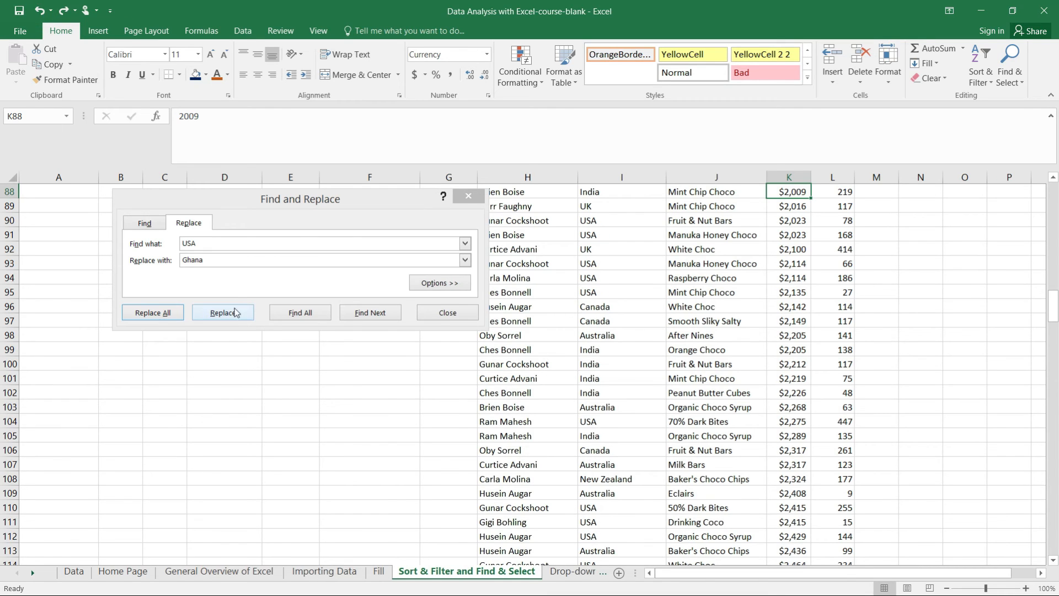
Step: Try to replace a single USA entry with Ghana while cell K88 is selected
{"action": "left_click", "coordinate": [223, 255]}
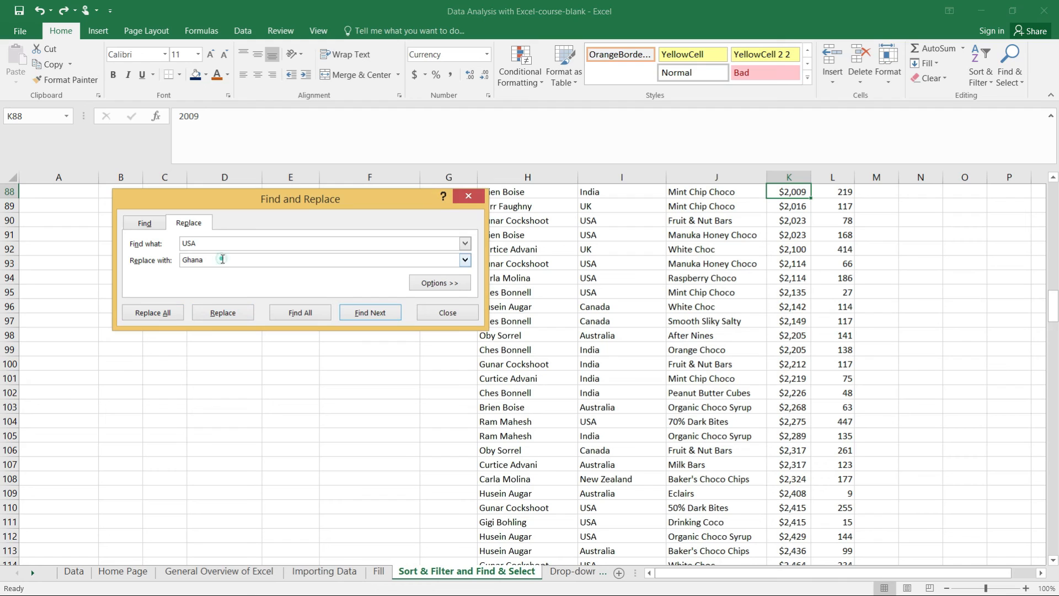
{"action": "left_click", "coordinate": [222, 314]}
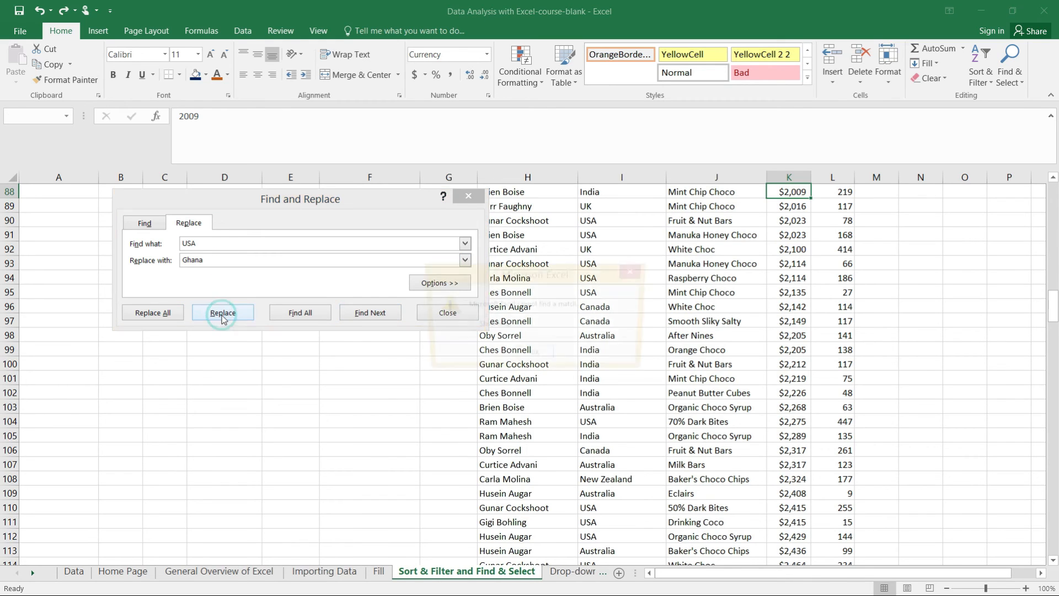
{"action": "left_click", "coordinate": [538, 356]}
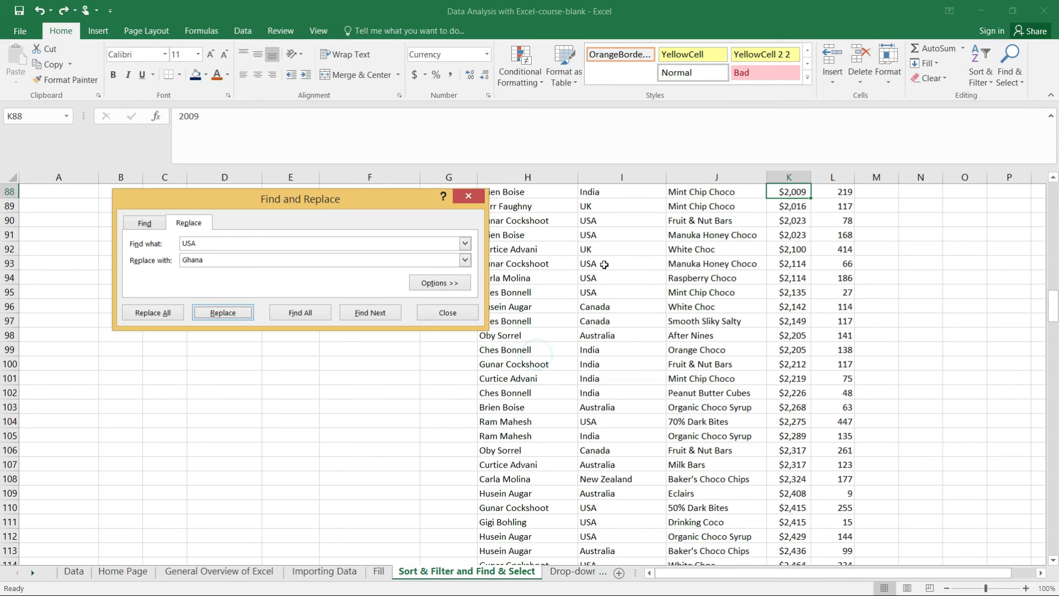
Step: Replace USA with Ghana one match at a time in cells I91, I93 and I94, starting from I91
{"action": "left_click", "coordinate": [594, 237]}
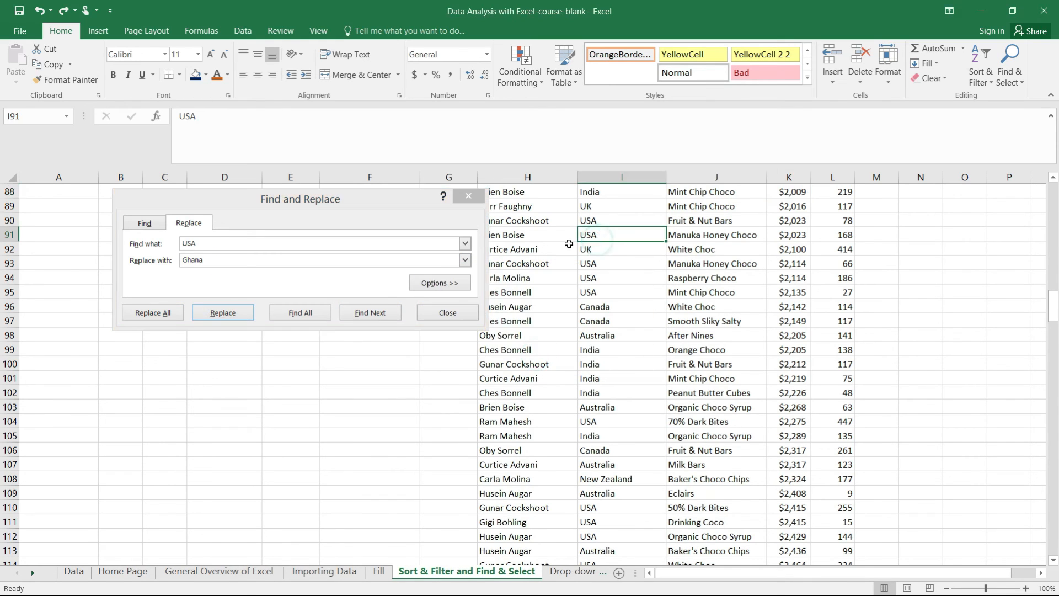
{"action": "left_click", "coordinate": [223, 312]}
{"action": "left_click", "coordinate": [222, 312]}
{"action": "left_click", "coordinate": [223, 312]}
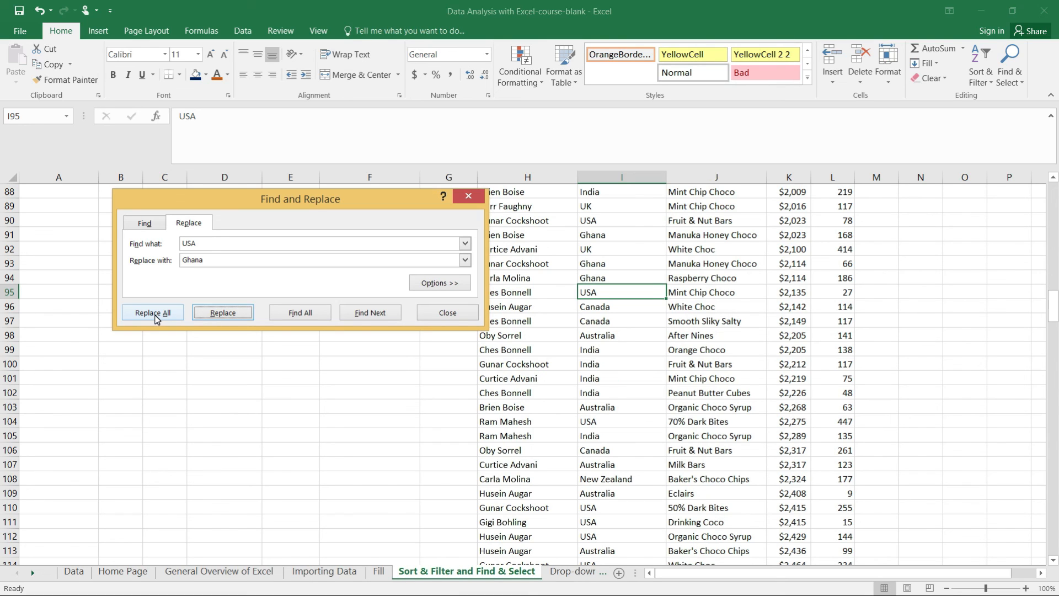
Step: List all remaining USA matches in an enlarged results list, inspect several of them ending at I30, and close the dialog
{"action": "left_click", "coordinate": [309, 313]}
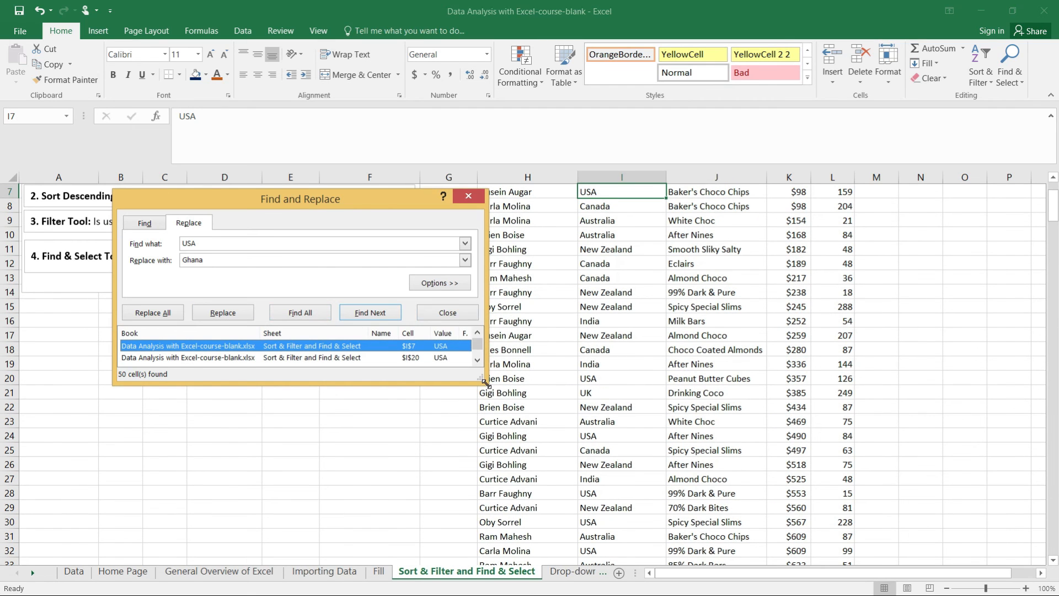
{"action": "left_click_drag", "start_coordinate": [481, 378], "coordinate": [621, 526]}
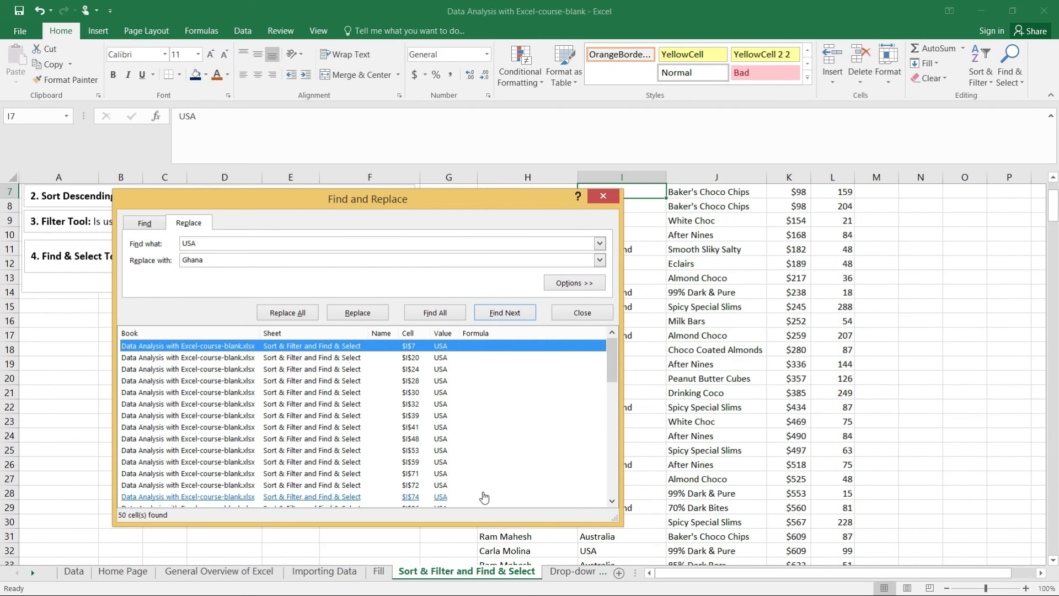
{"action": "left_click", "coordinate": [436, 380]}
{"action": "left_click", "coordinate": [437, 362]}
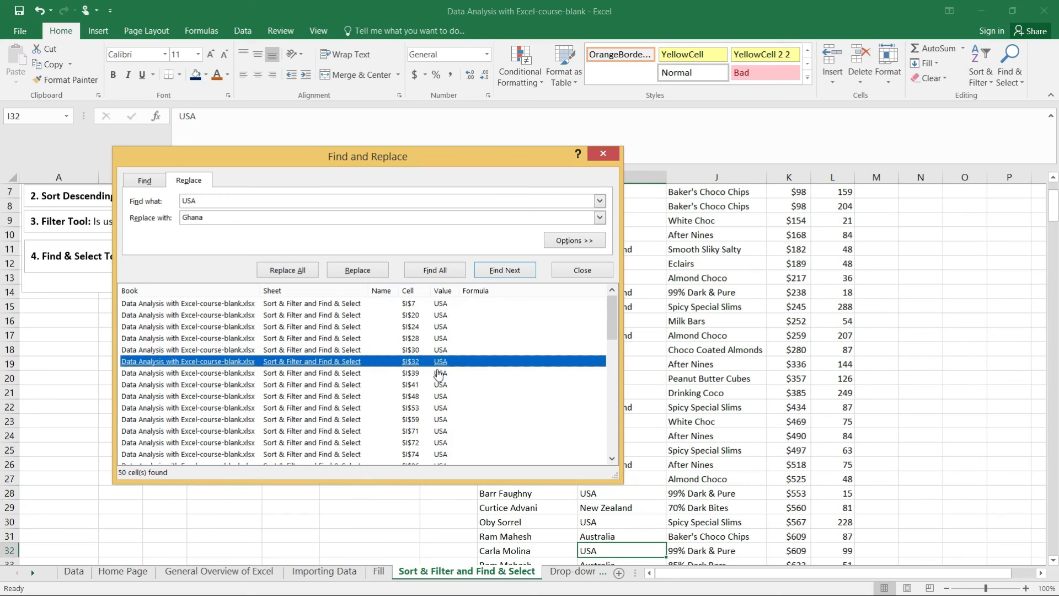
{"action": "left_click", "coordinate": [439, 396]}
{"action": "left_click", "coordinate": [441, 422]}
{"action": "left_click", "coordinate": [440, 431]}
{"action": "left_click", "coordinate": [440, 442]}
{"action": "left_click", "coordinate": [423, 350]}
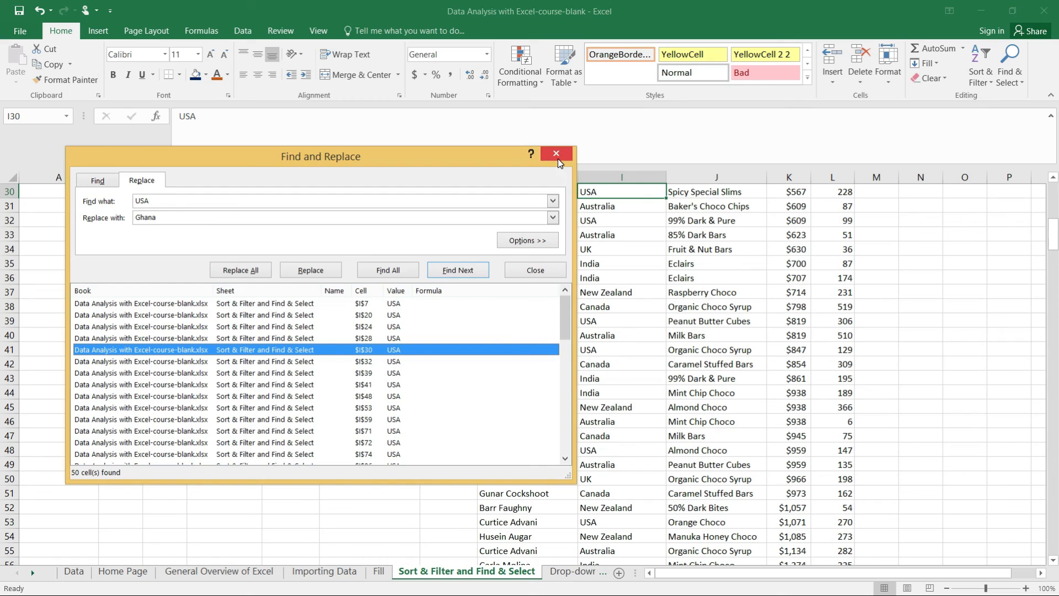
{"action": "left_click", "coordinate": [558, 157]}
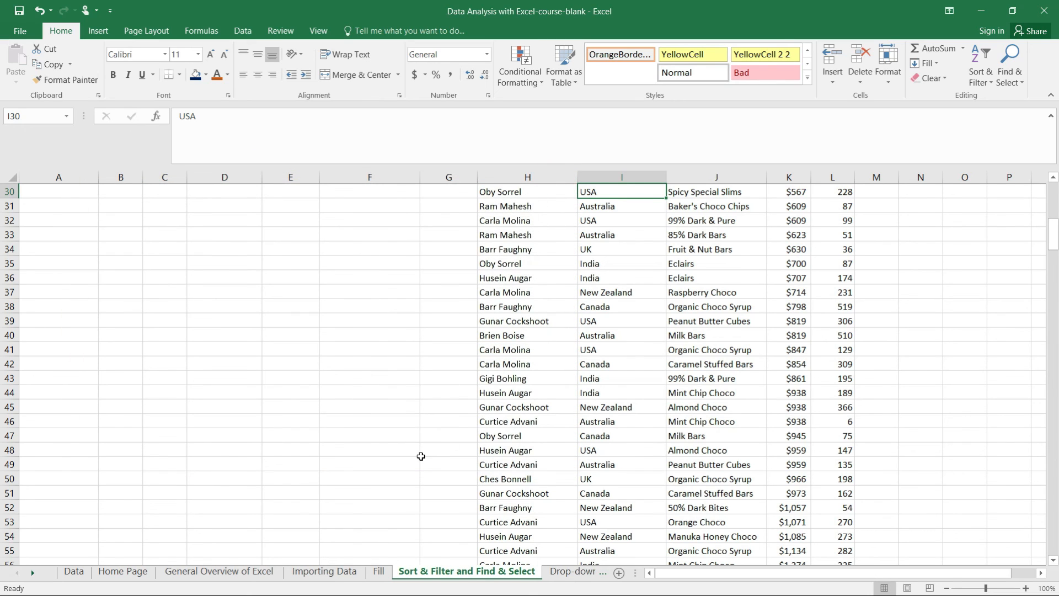